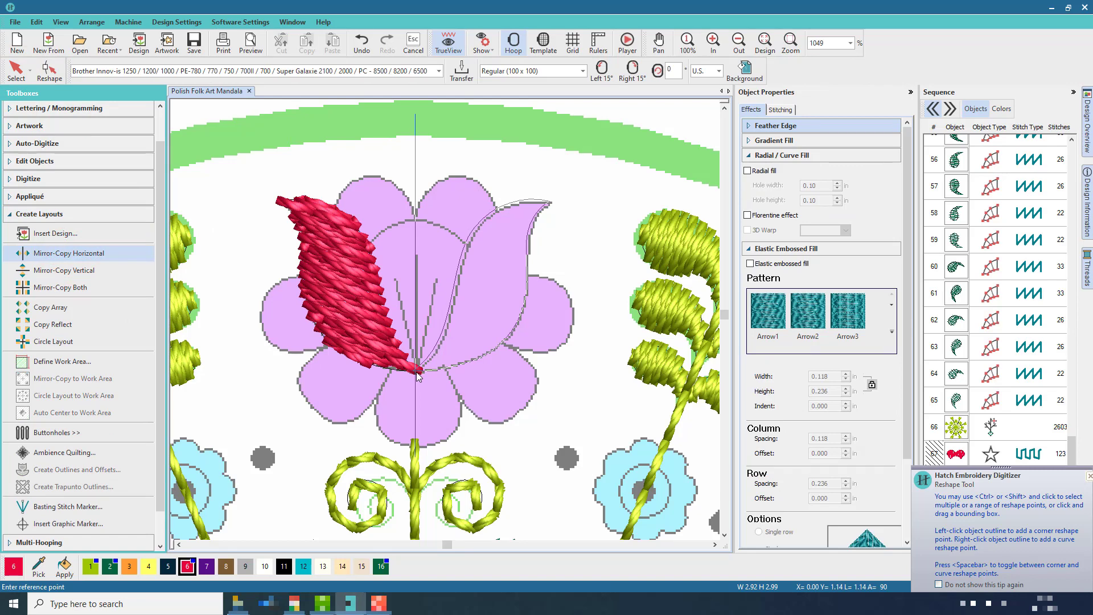
Step: Place the horizontal mirror copy of the red side petal about the flower's vertical centre line, without merging the overlapped objects
{"action": "left_click", "coordinate": [417, 373]}
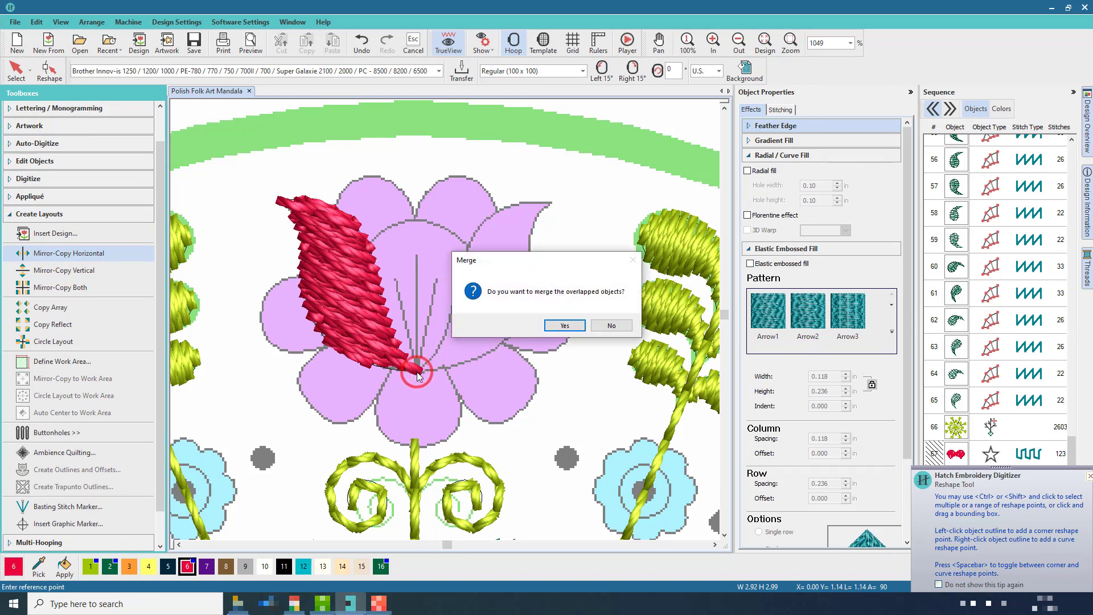
{"action": "left_click", "coordinate": [609, 327]}
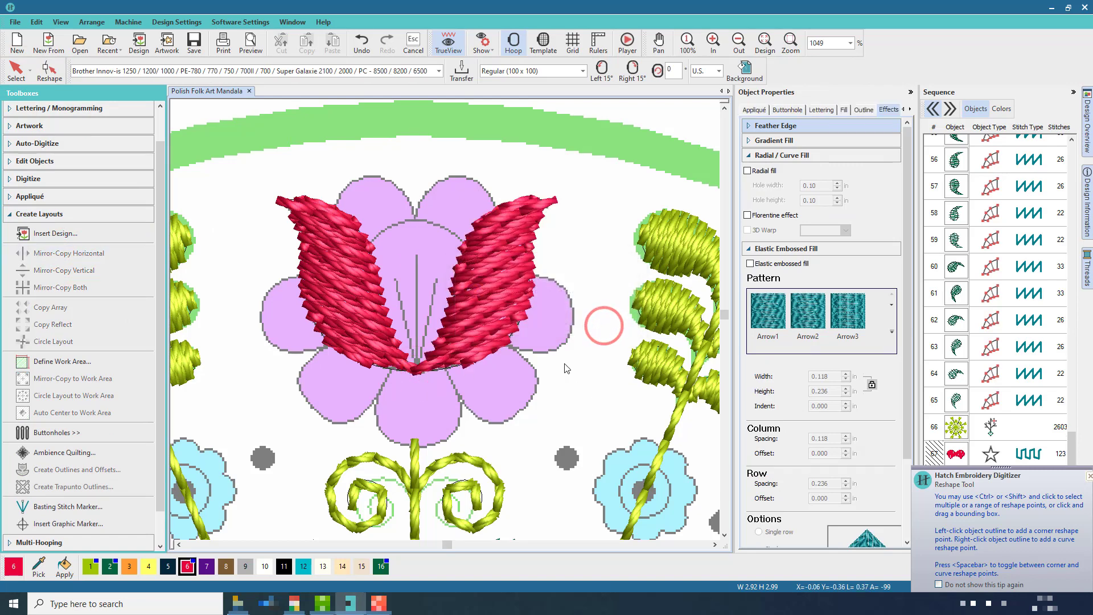
{"action": "left_click", "coordinate": [15, 73]}
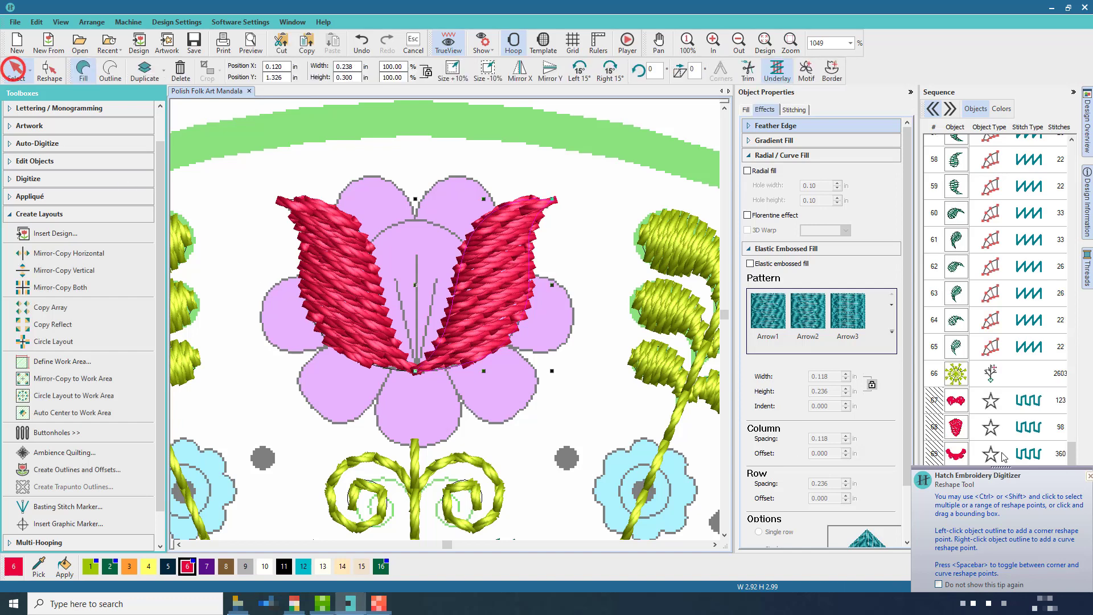
Step: Close the Reshape tool tip and unhide all hidden objects in the design
{"action": "left_click", "coordinate": [1089, 475]}
{"action": "right_click", "coordinate": [956, 410]}
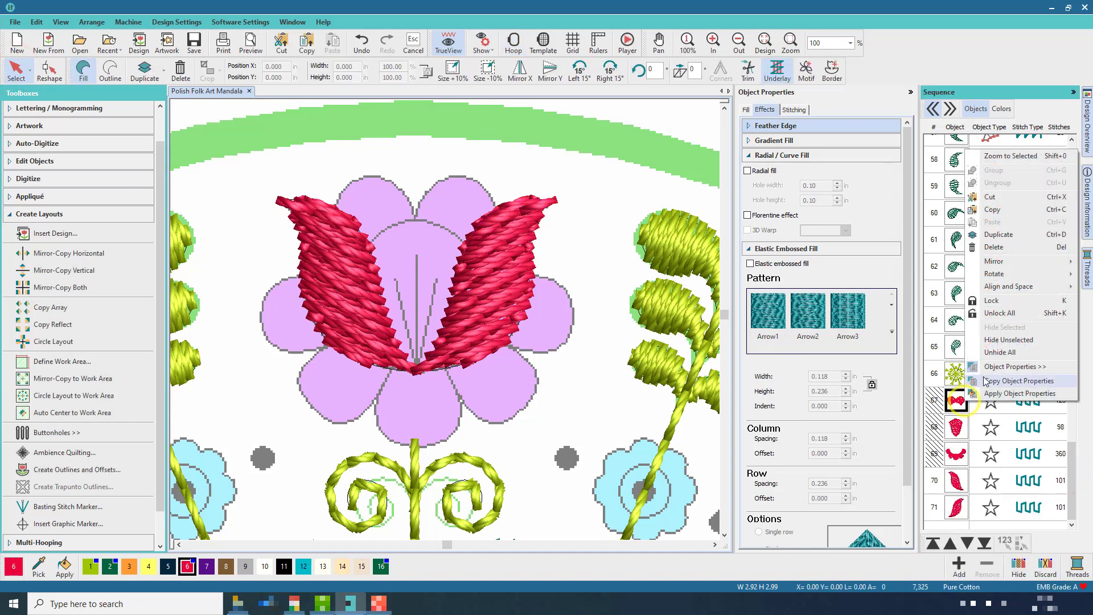
{"action": "left_click", "coordinate": [995, 352]}
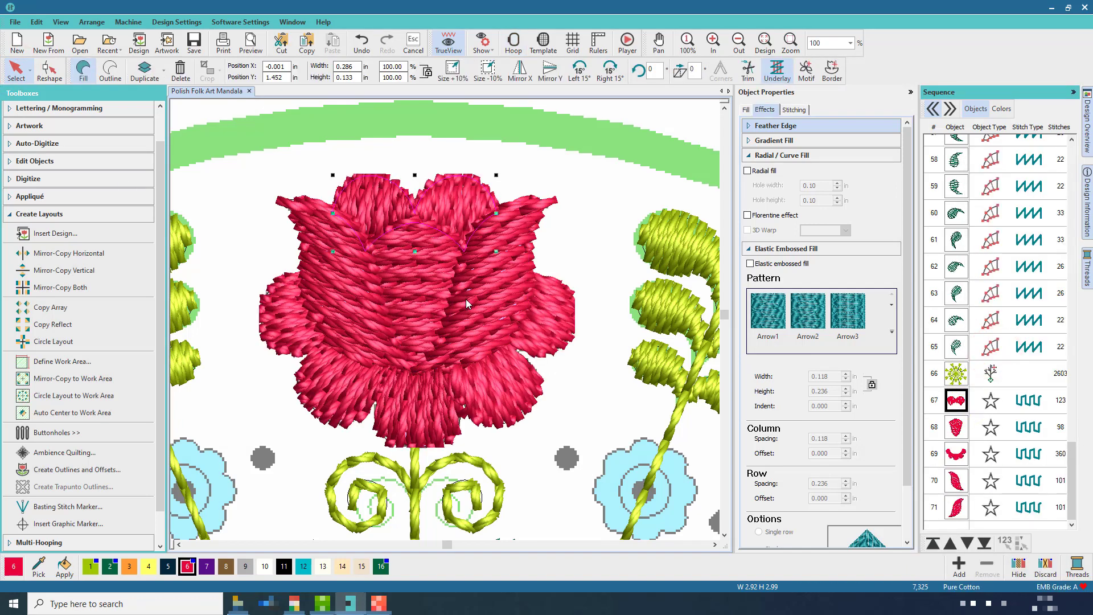
{"action": "left_click", "coordinate": [566, 174]}
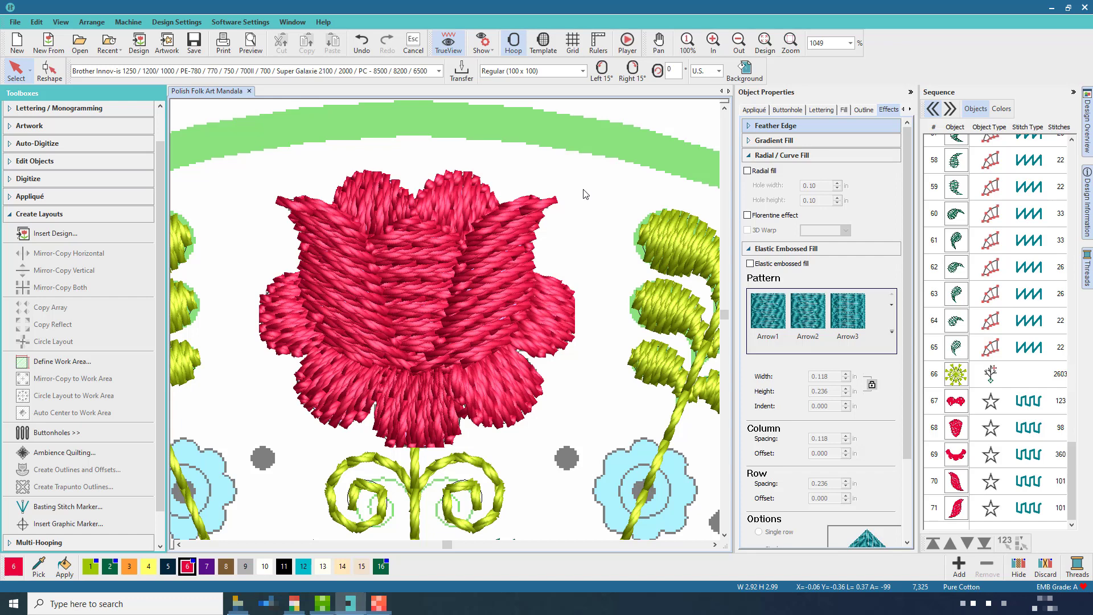
Step: Try to join the five red flower objects into one with Branching
{"action": "left_click_drag", "start_coordinate": [250, 146], "coordinate": [609, 469]}
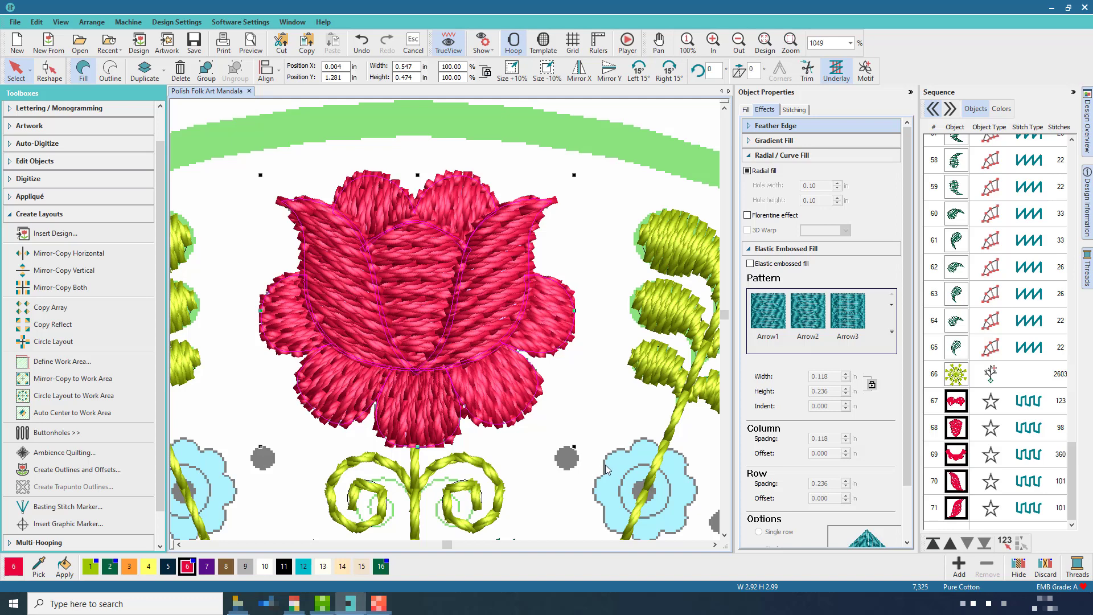
{"action": "left_click", "coordinate": [37, 219]}
{"action": "left_click", "coordinate": [34, 215]}
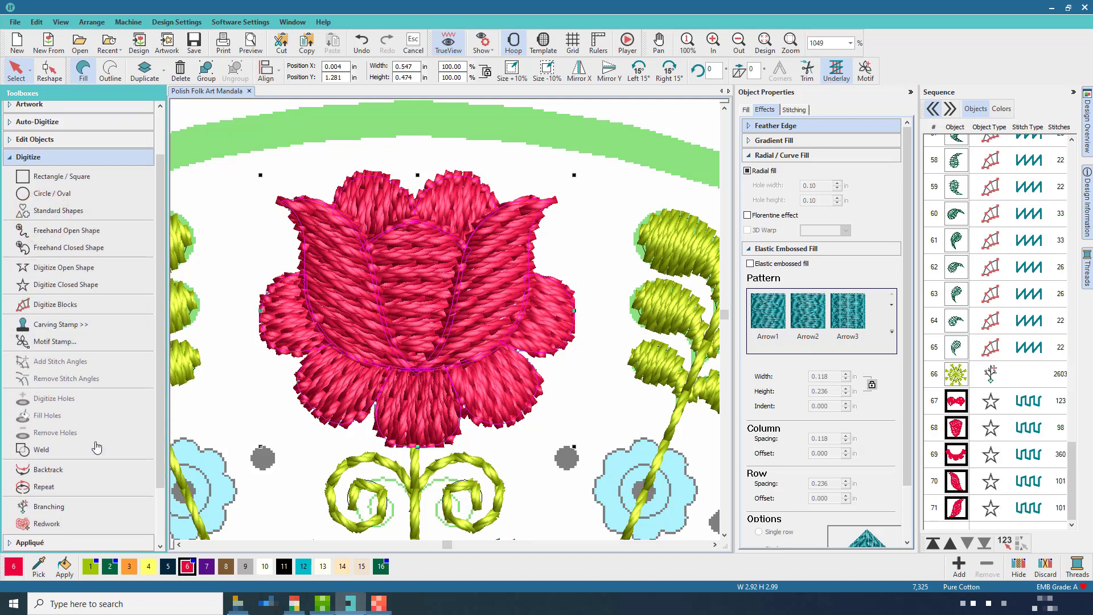
{"action": "left_click", "coordinate": [159, 451]}
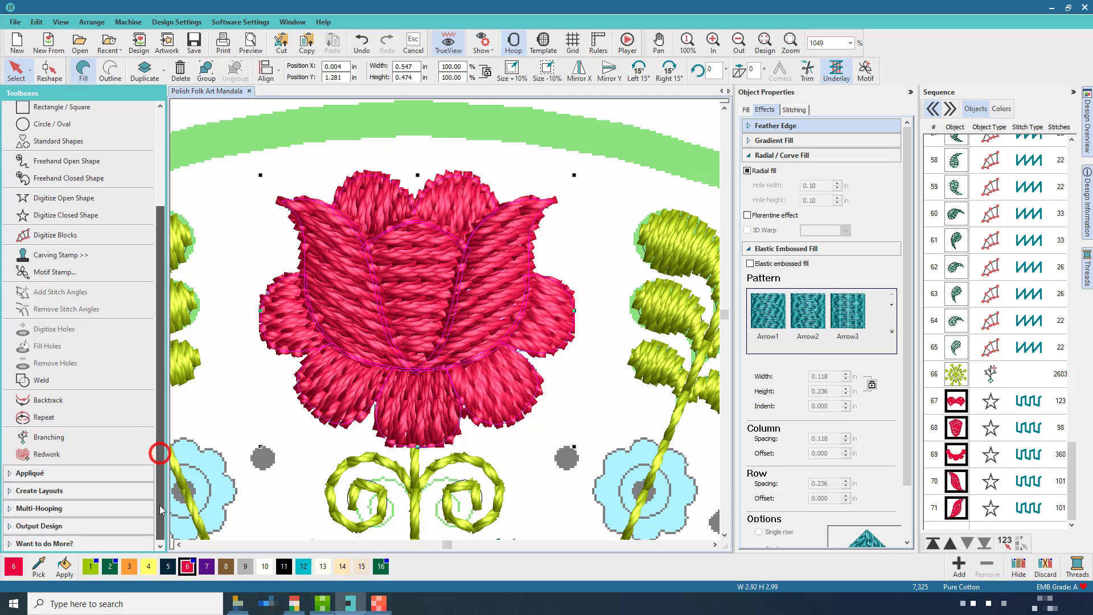
{"action": "left_click", "coordinate": [66, 438]}
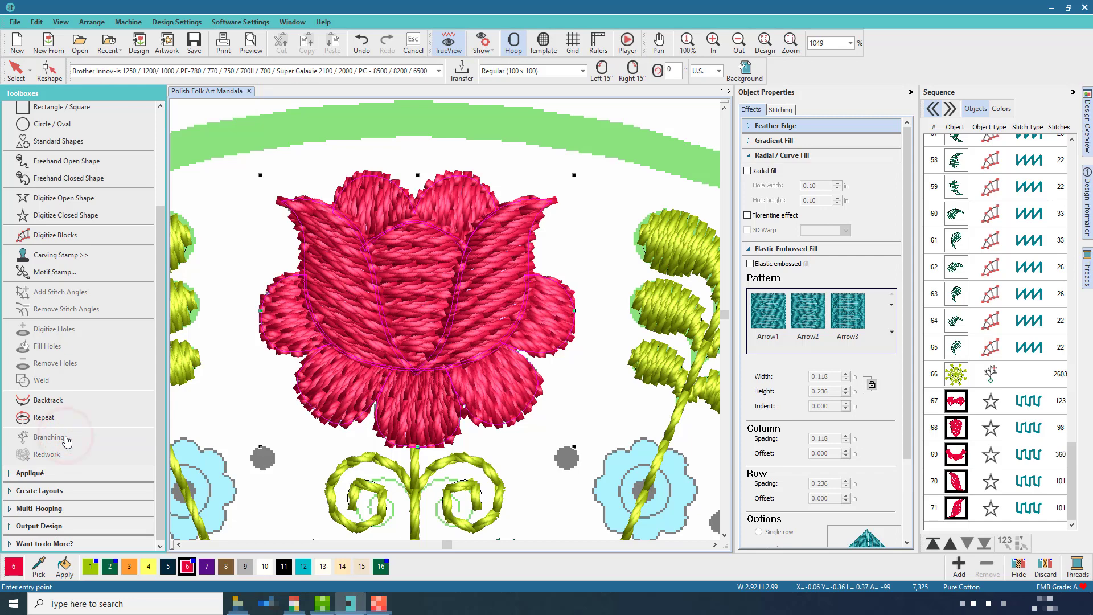
{"action": "key", "text": "Return"}
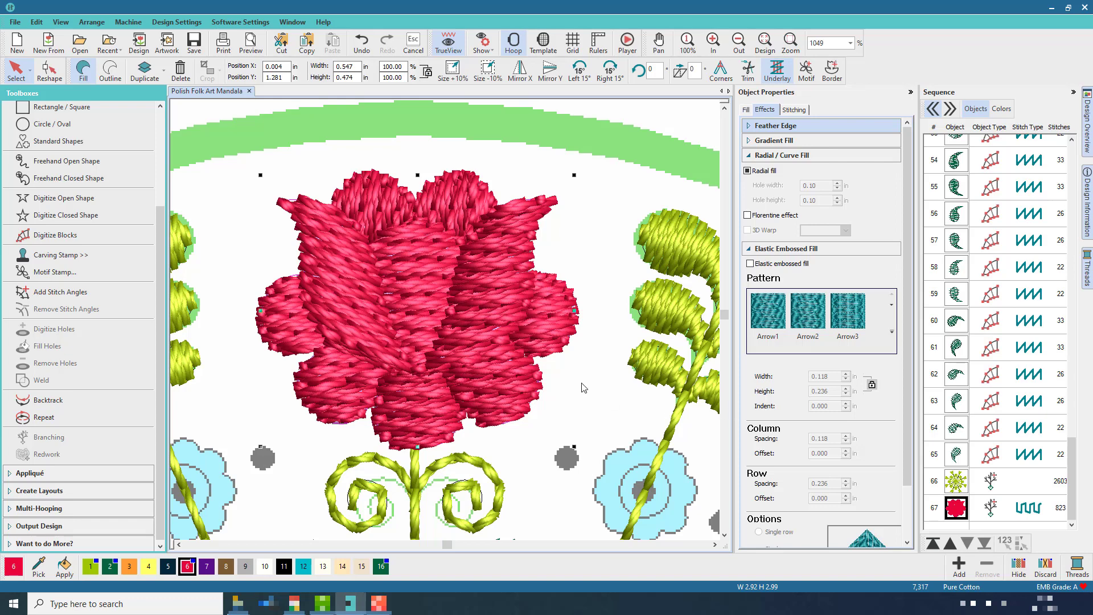
{"action": "key", "text": "ctrl+z"}
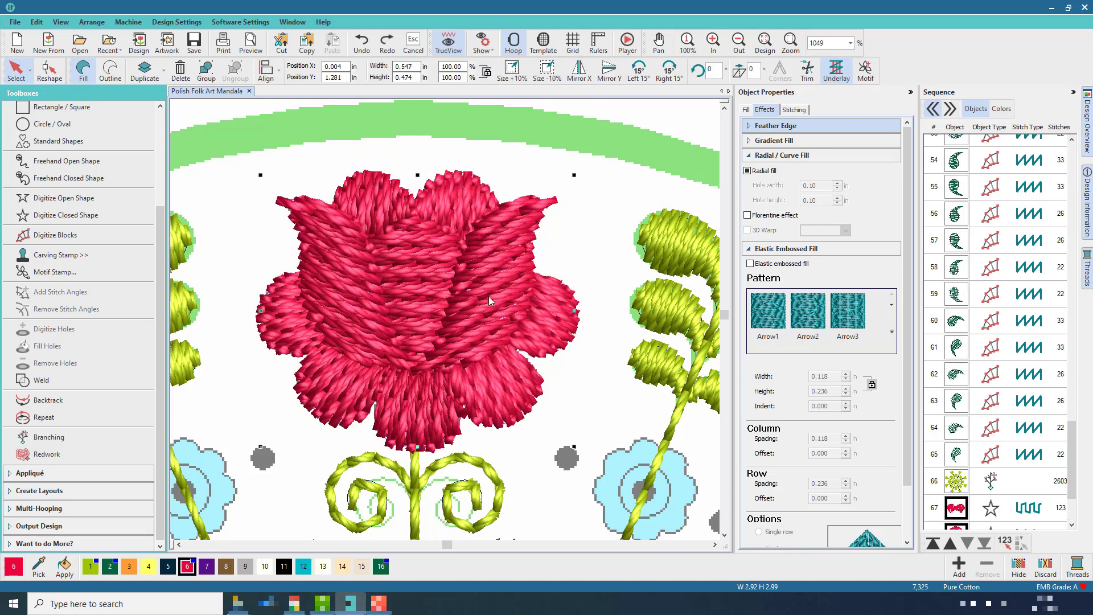
Step: Group the five red flower objects
{"action": "right_click", "coordinate": [464, 280]}
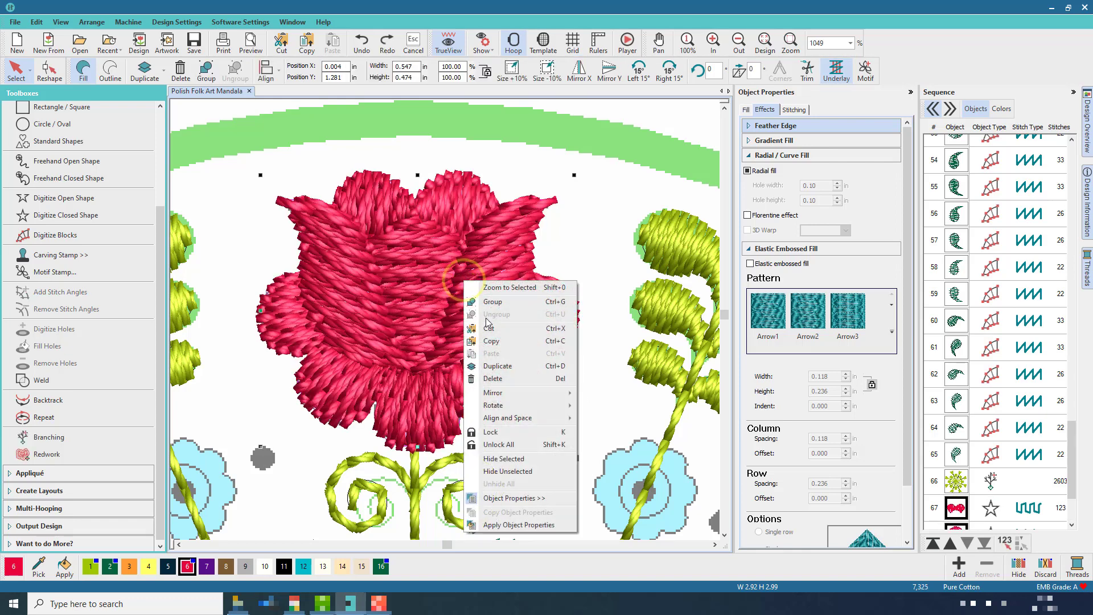
{"action": "left_click", "coordinate": [489, 300]}
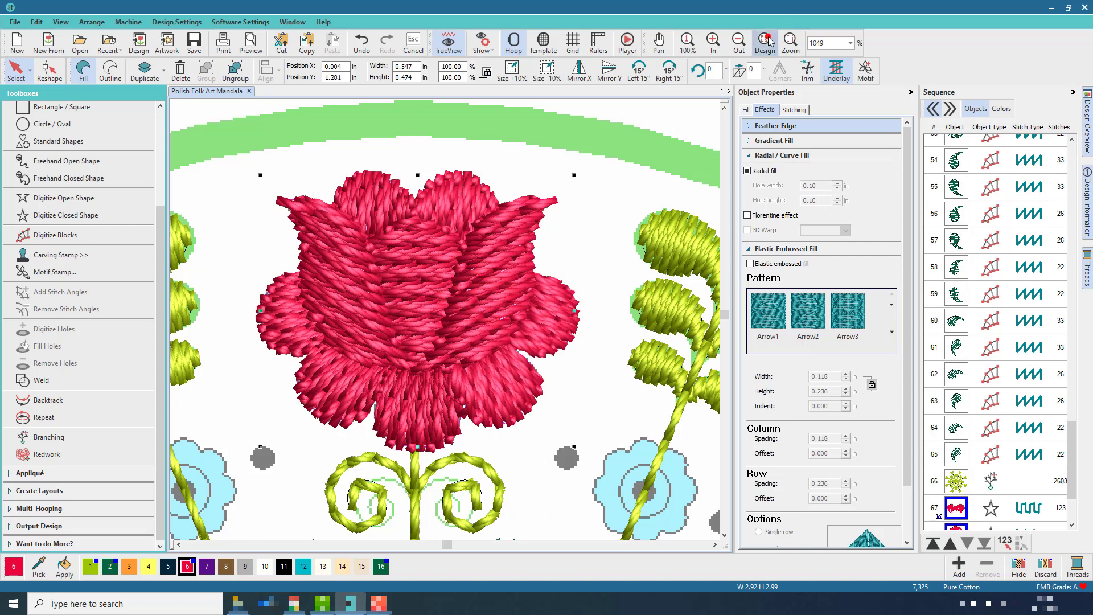
{"action": "left_click", "coordinate": [765, 43]}
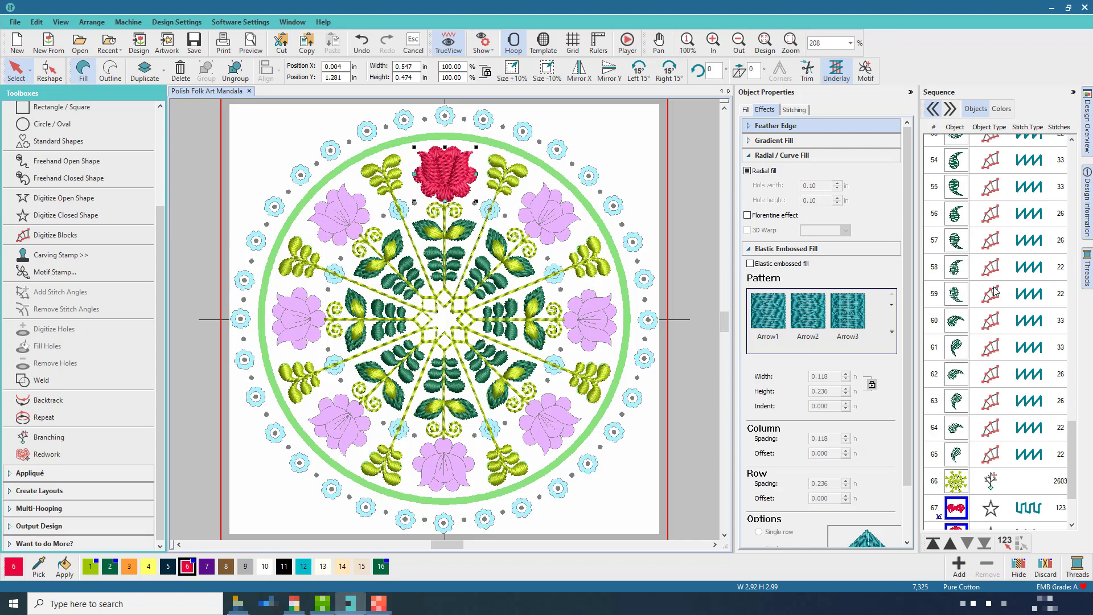
{"action": "scroll", "coordinate": [995, 290], "scroll_direction": "down", "scroll_amount": 2}
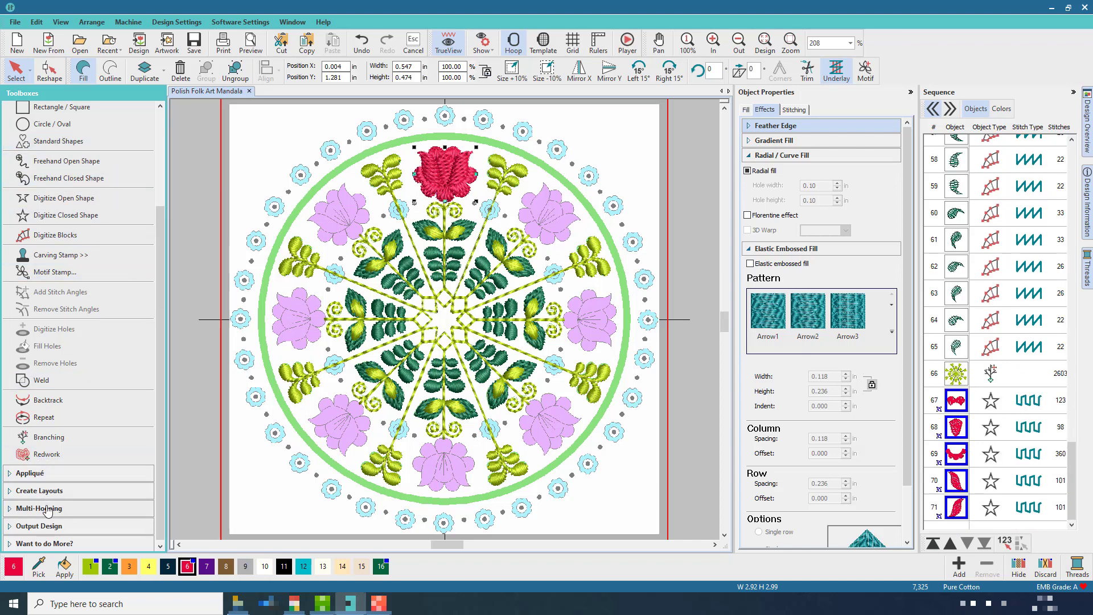
Step: Create a Triple Run object outline in 1903 Hatch Default for the grouped flower, outlining the overlapping objects as one combined shape
{"action": "left_click", "coordinate": [35, 490]}
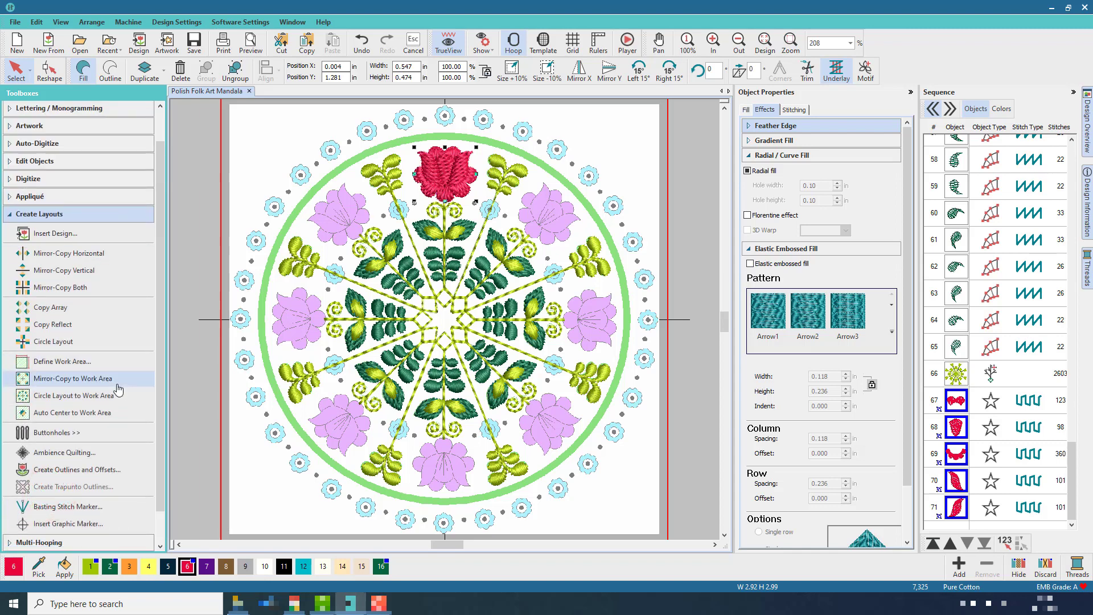
{"action": "left_click", "coordinate": [96, 469]}
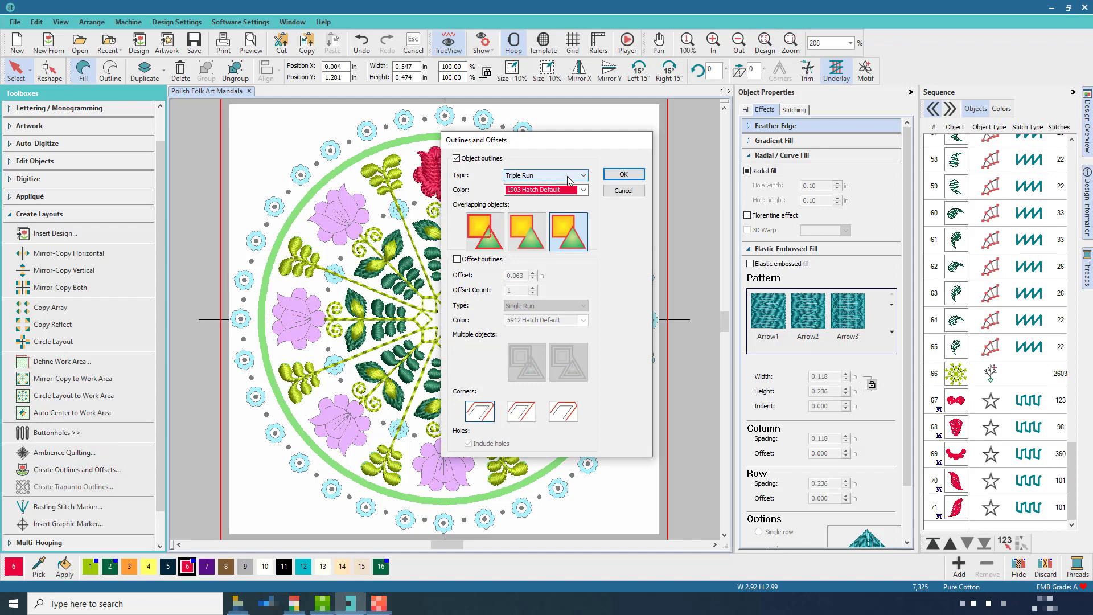
{"action": "left_click", "coordinate": [583, 189]}
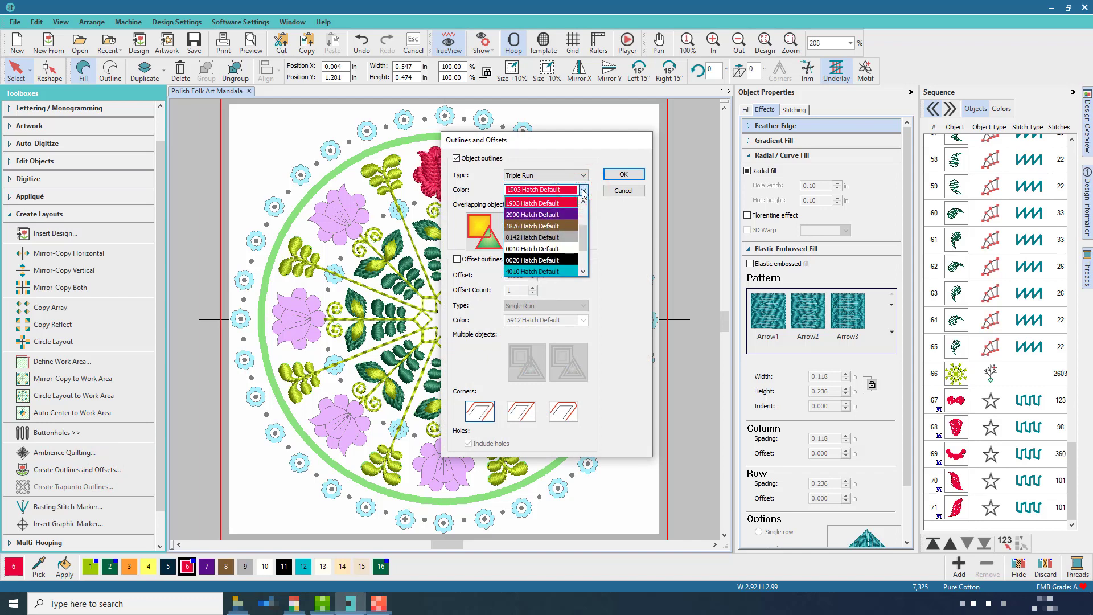
{"action": "left_click", "coordinate": [583, 192]}
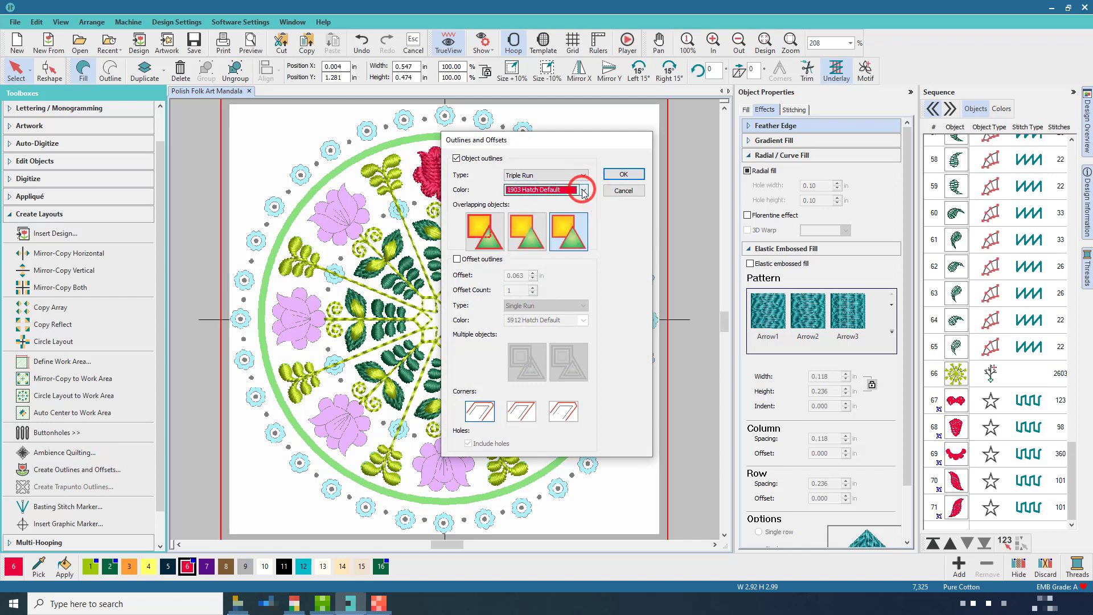
{"action": "left_click", "coordinate": [583, 192]}
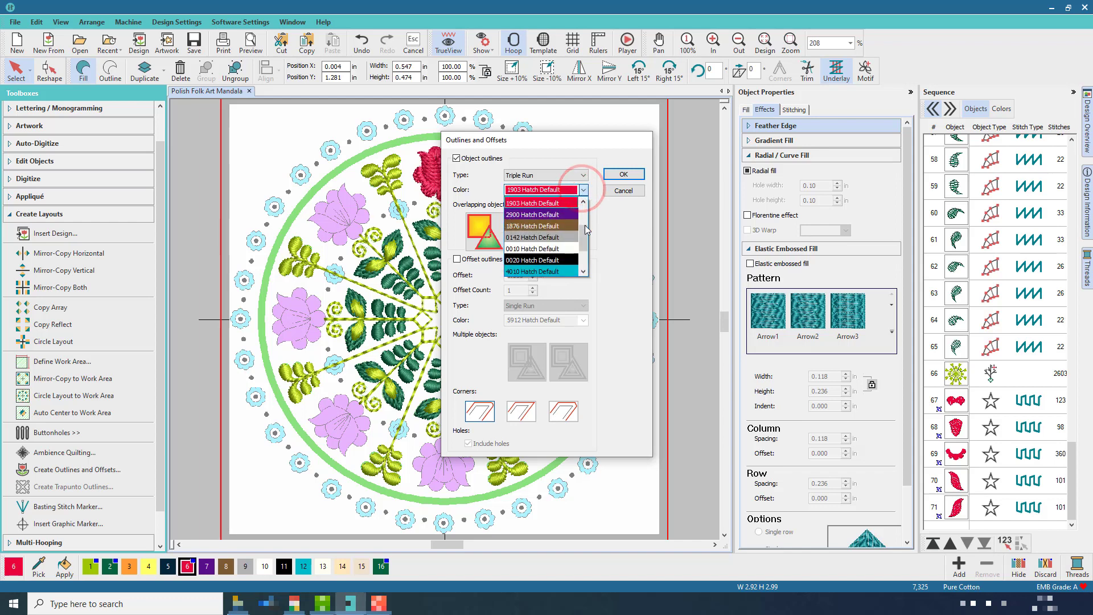
{"action": "left_click_drag", "start_coordinate": [583, 224], "coordinate": [583, 229]}
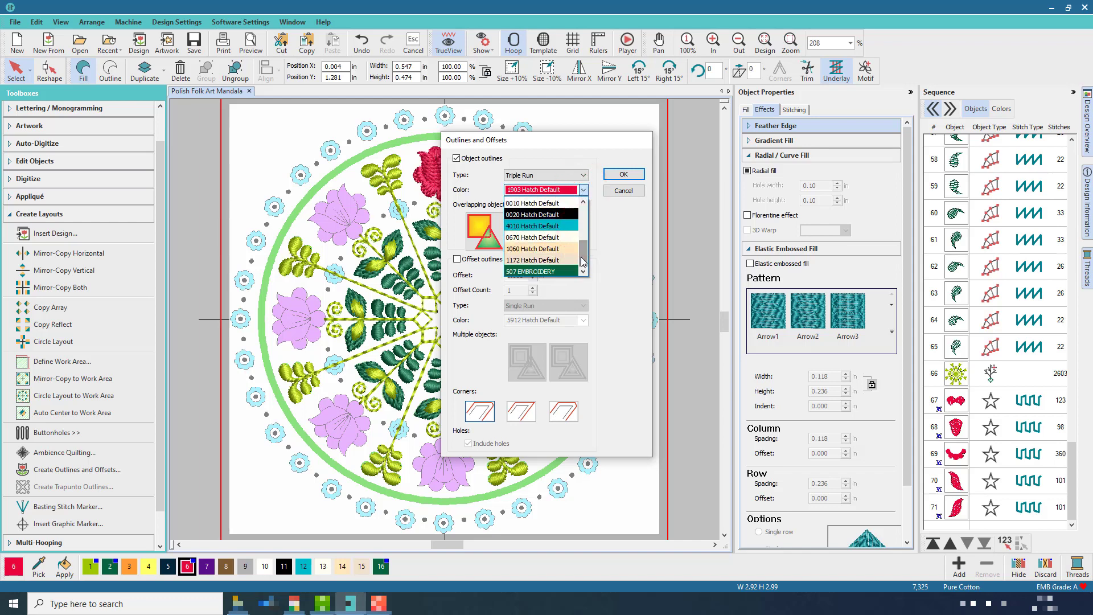
{"action": "left_click", "coordinate": [562, 162]}
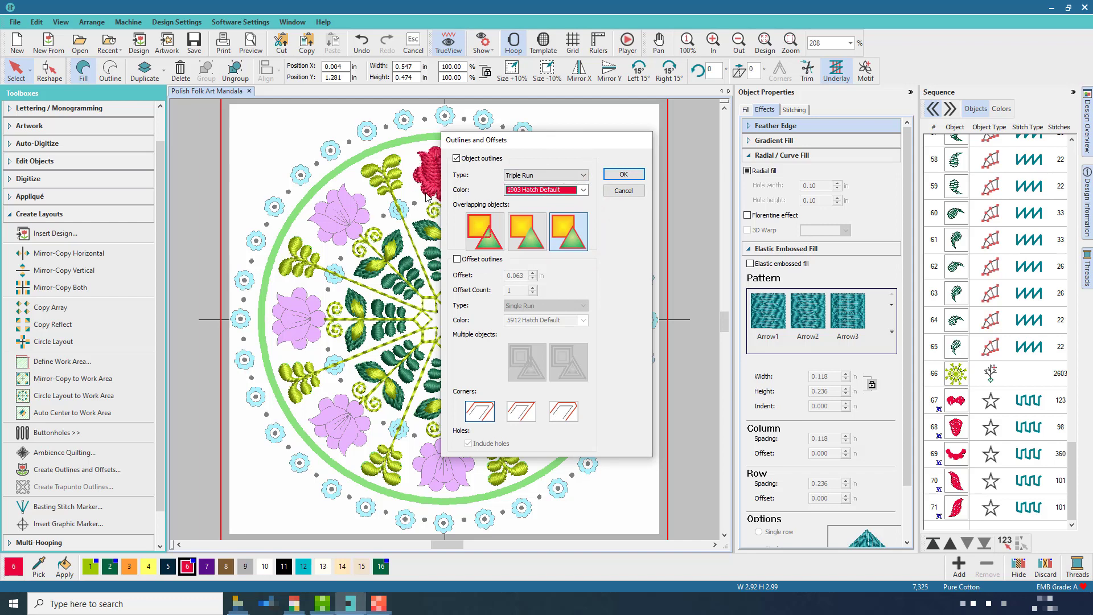
{"action": "left_click", "coordinate": [528, 236]}
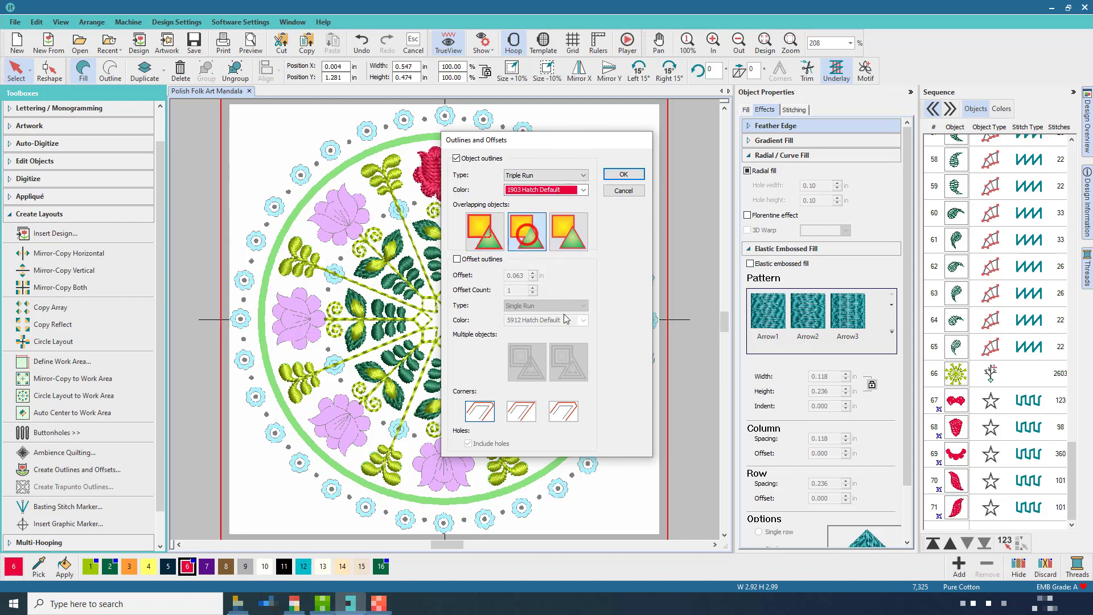
{"action": "left_click", "coordinate": [613, 179]}
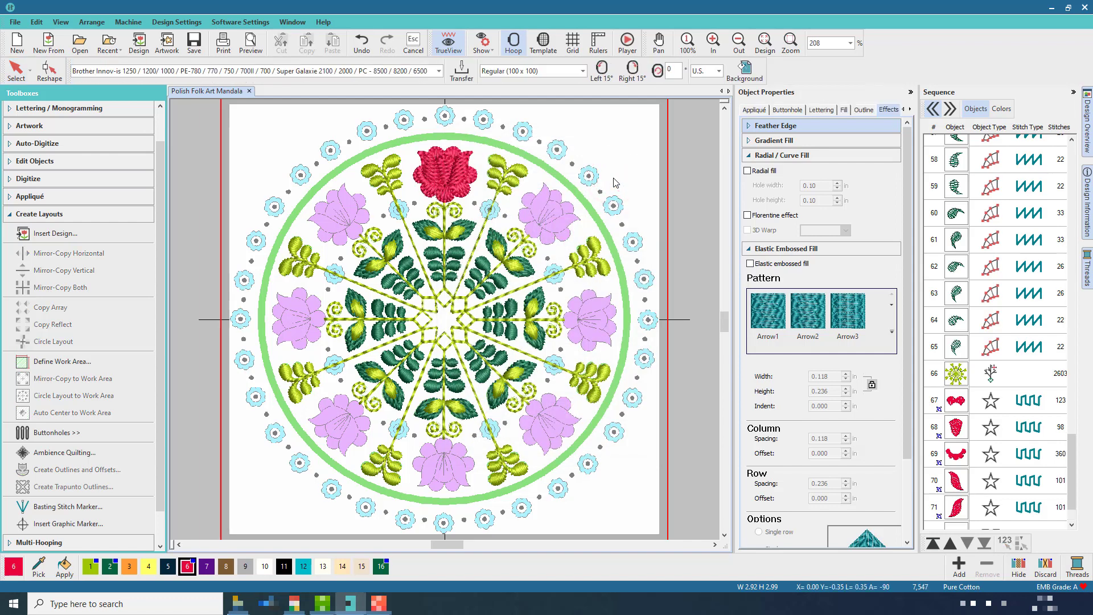
Step: Delete the small stray Triple Run outline inside the red flower
{"action": "left_click", "coordinate": [790, 42]}
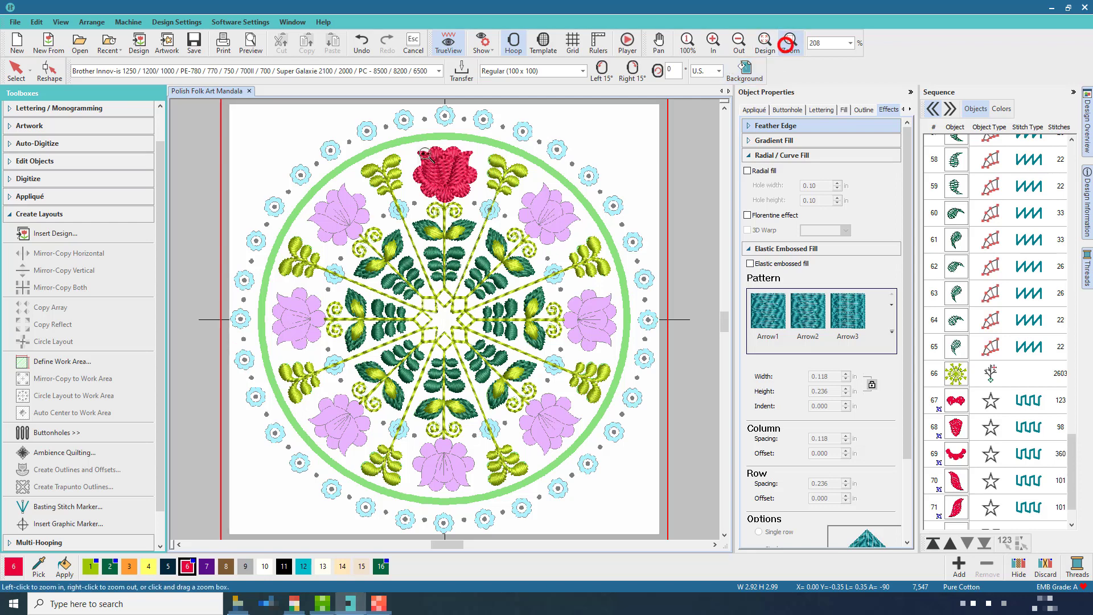
{"action": "left_click_drag", "start_coordinate": [408, 141], "coordinate": [494, 217]}
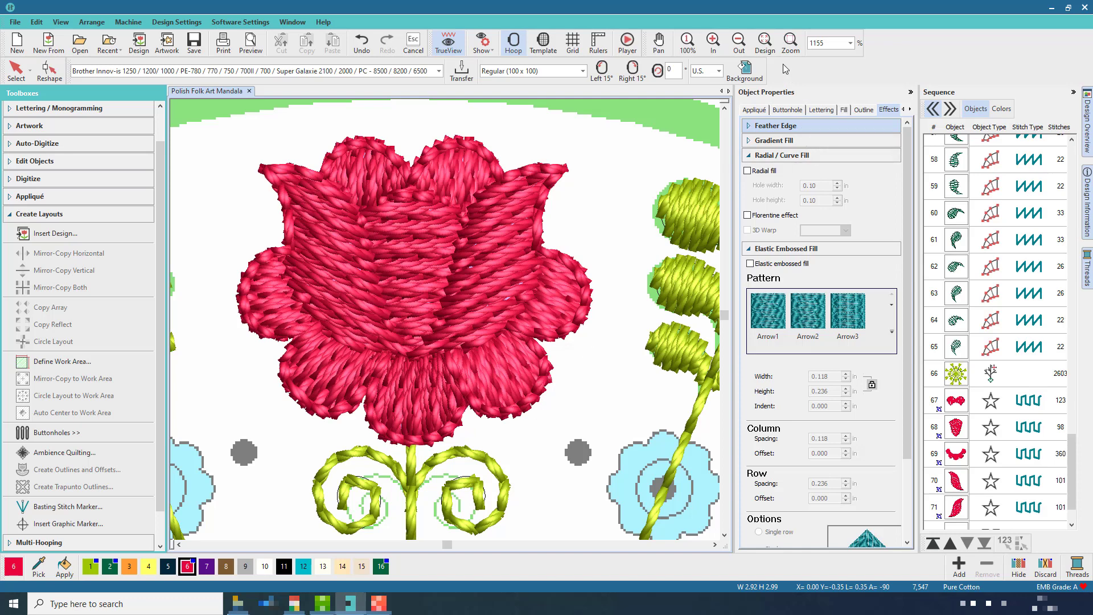
{"action": "left_click", "coordinate": [766, 44]}
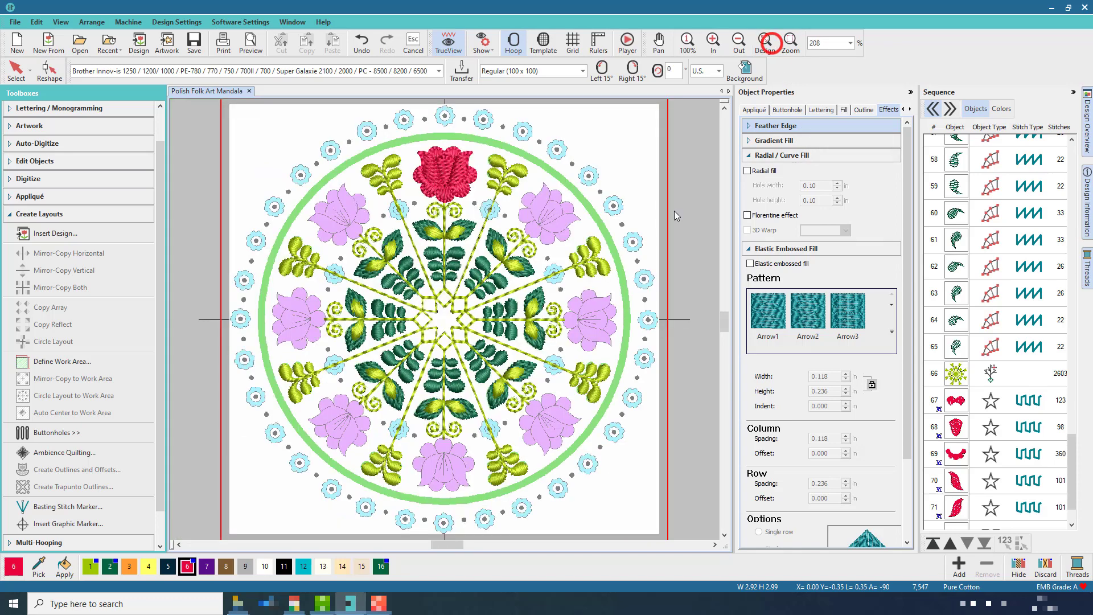
{"action": "scroll", "coordinate": [992, 484], "scroll_direction": "down", "scroll_amount": 1}
{"action": "left_click", "coordinate": [962, 487]}
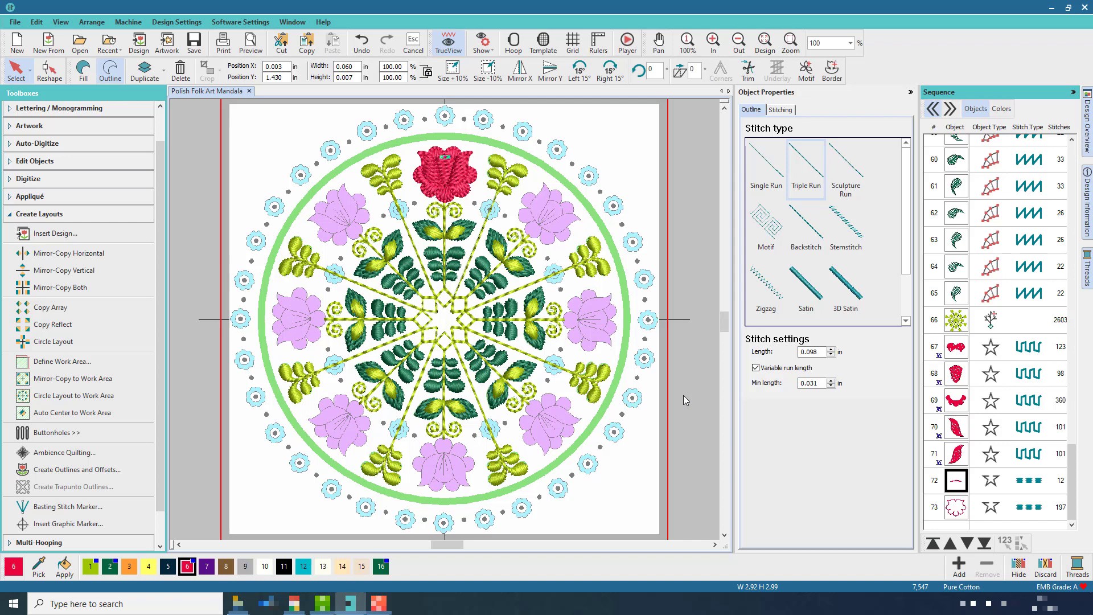
{"action": "key", "text": "Delete"}
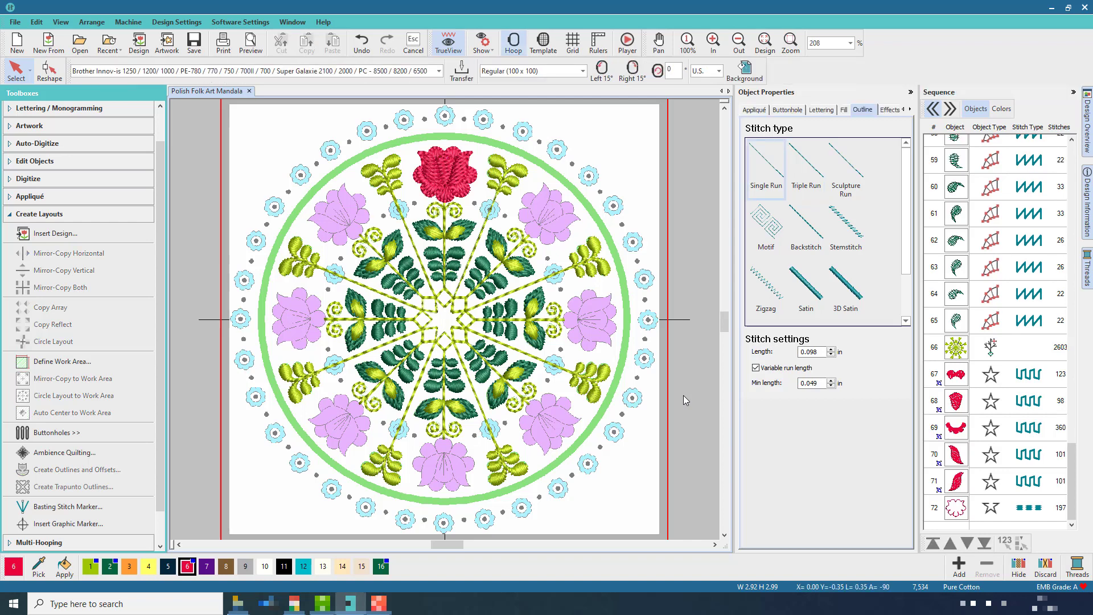
Step: Ungroup the five red fill objects of the flower
{"action": "left_click", "coordinate": [957, 487]}
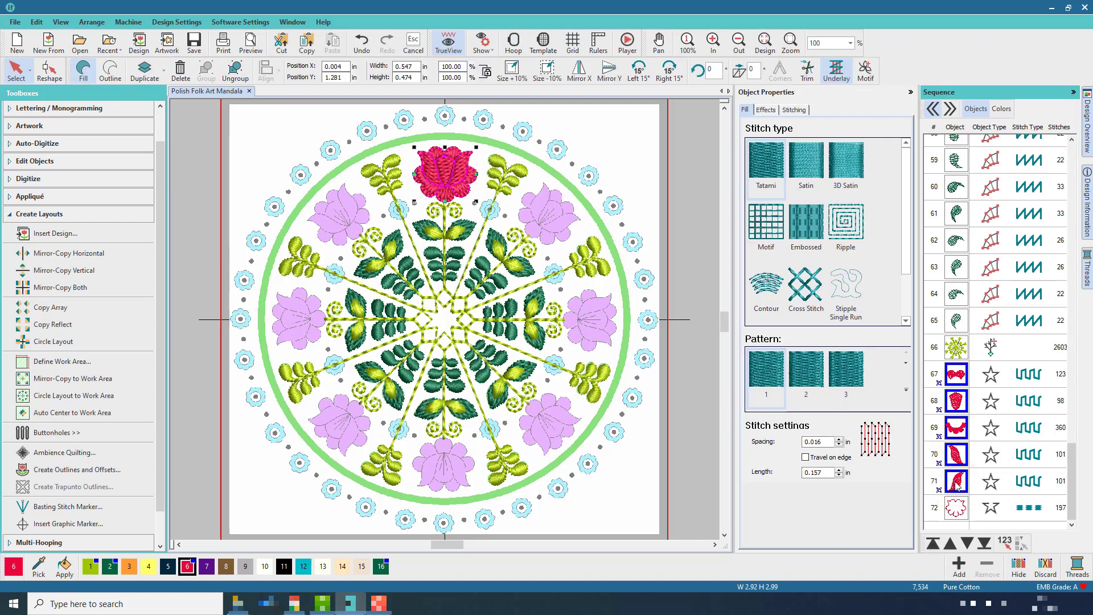
{"action": "right_click", "coordinate": [957, 487]}
{"action": "left_click", "coordinate": [987, 266]}
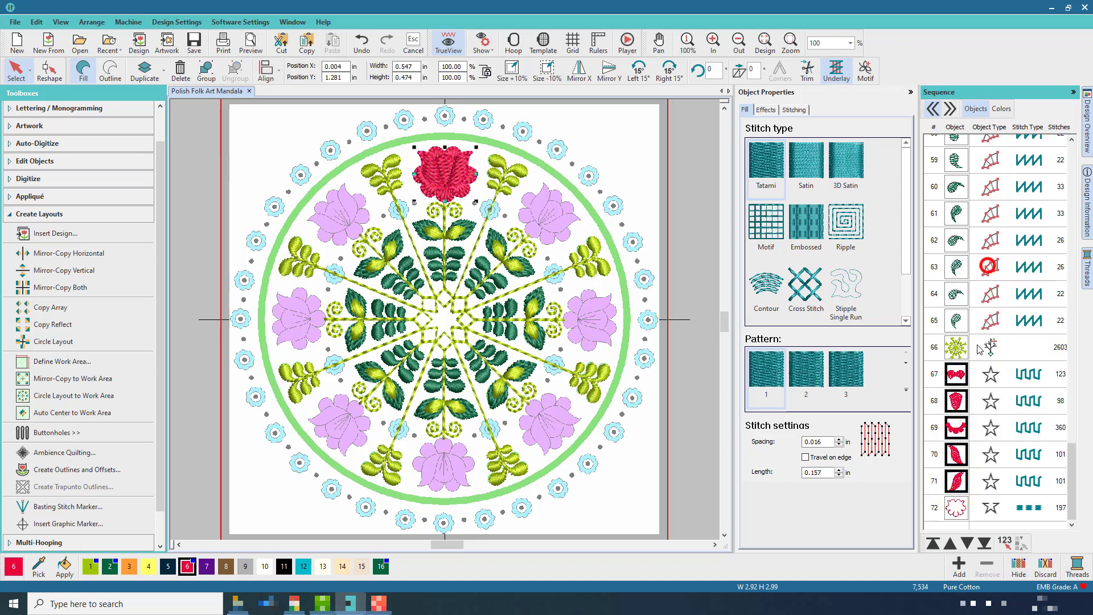
Step: Group the flower's outer Triple Run outline together with its five red fill objects
{"action": "left_click", "coordinate": [956, 509]}
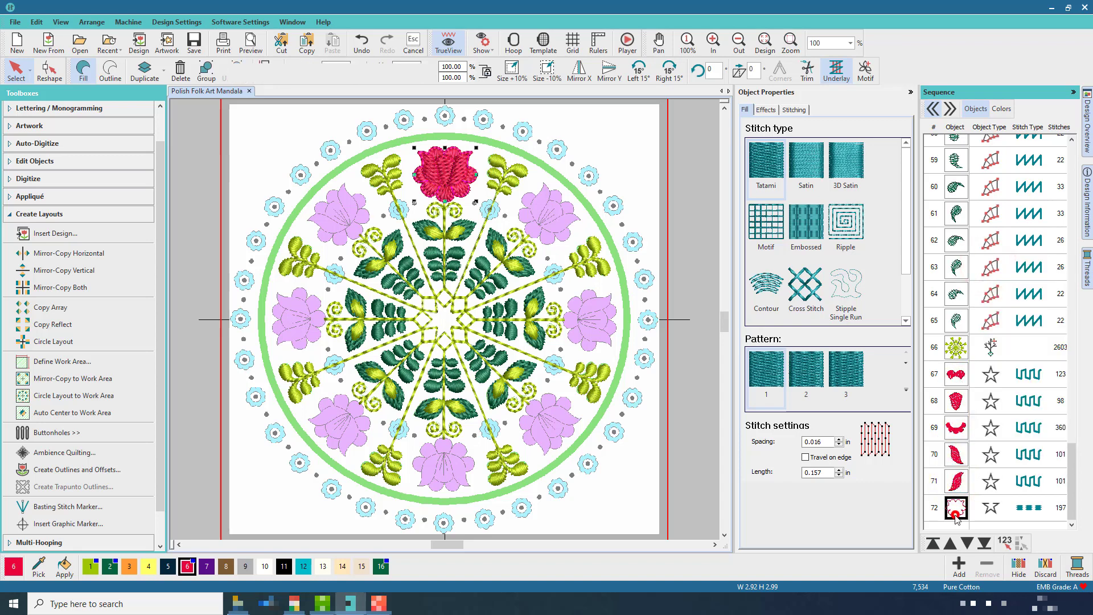
{"action": "left_click", "coordinate": [949, 369], "text": "shift"}
{"action": "right_click", "coordinate": [960, 370]}
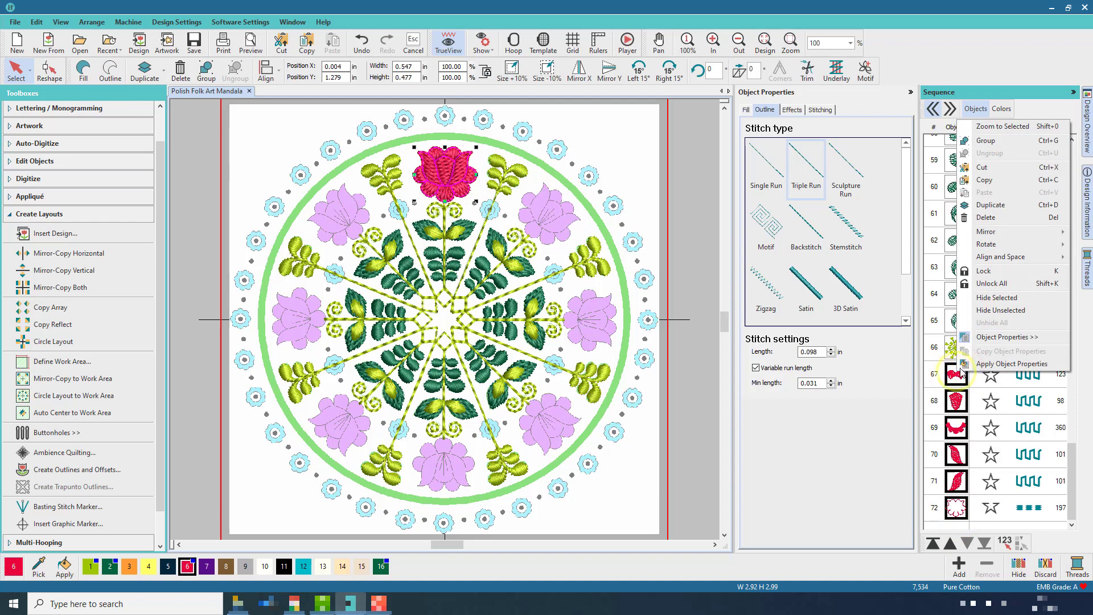
{"action": "left_click", "coordinate": [997, 142]}
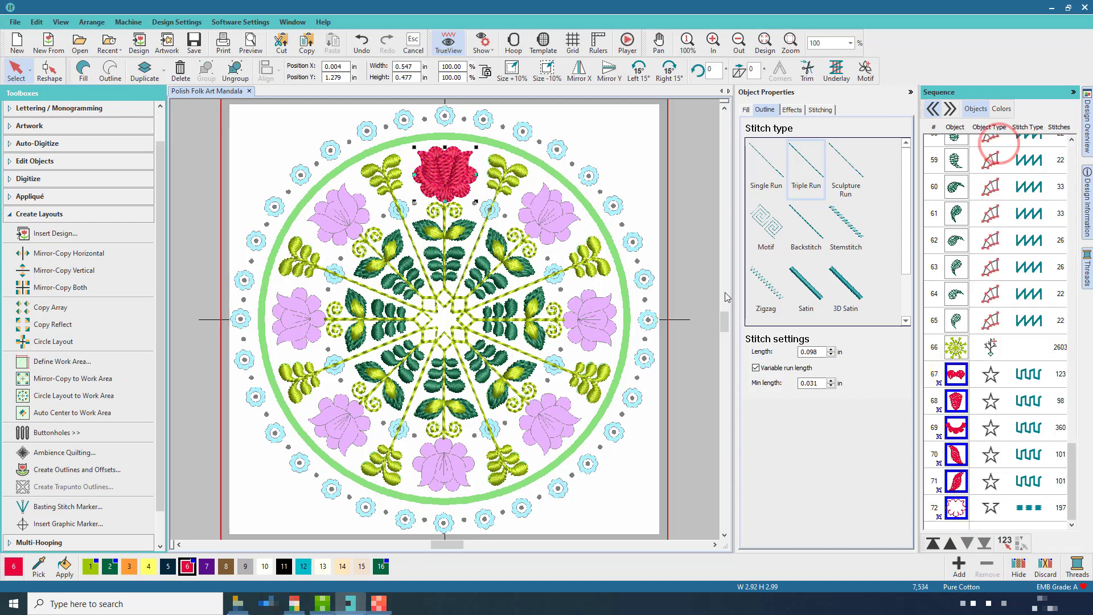
Step: Repeat the grouped red flower around the mandala's centre with a Circle Layout of 8 copies
{"action": "left_click", "coordinate": [71, 348]}
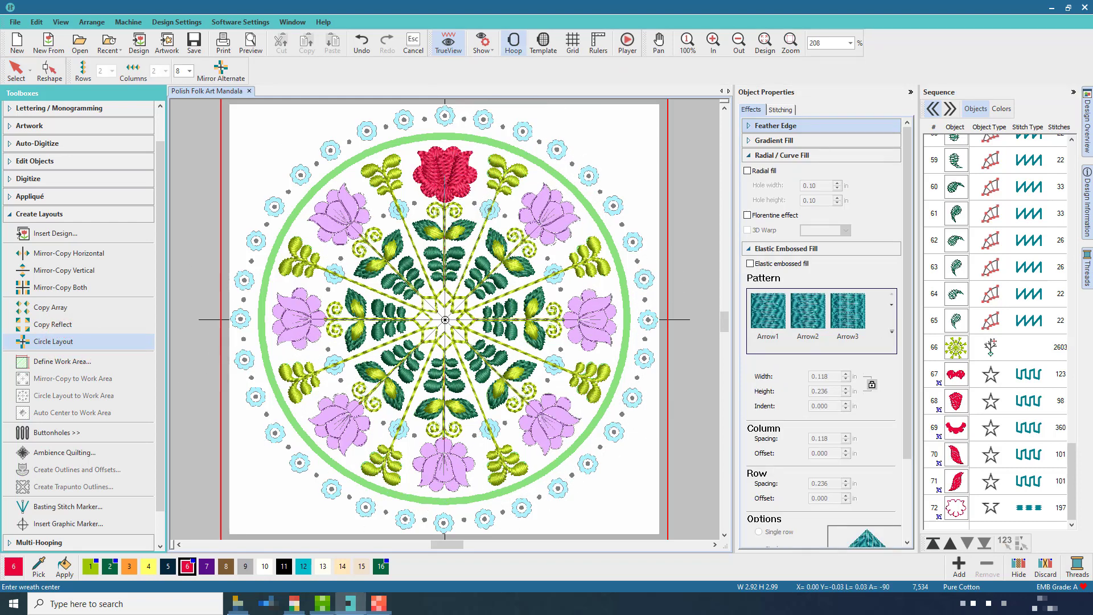
{"action": "left_click", "coordinate": [445, 320]}
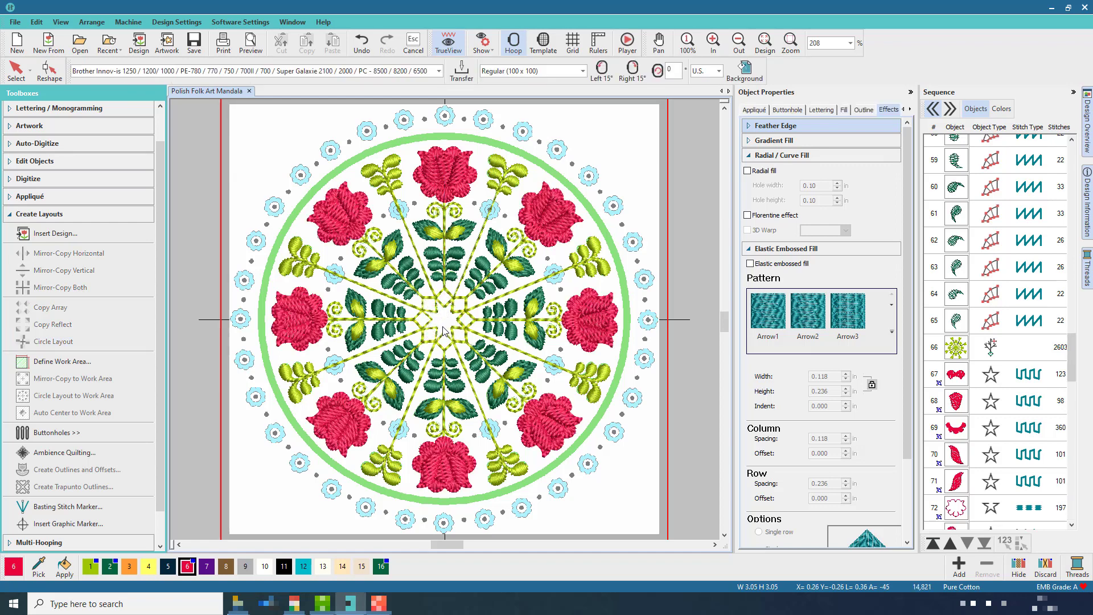
{"action": "left_click", "coordinate": [16, 68]}
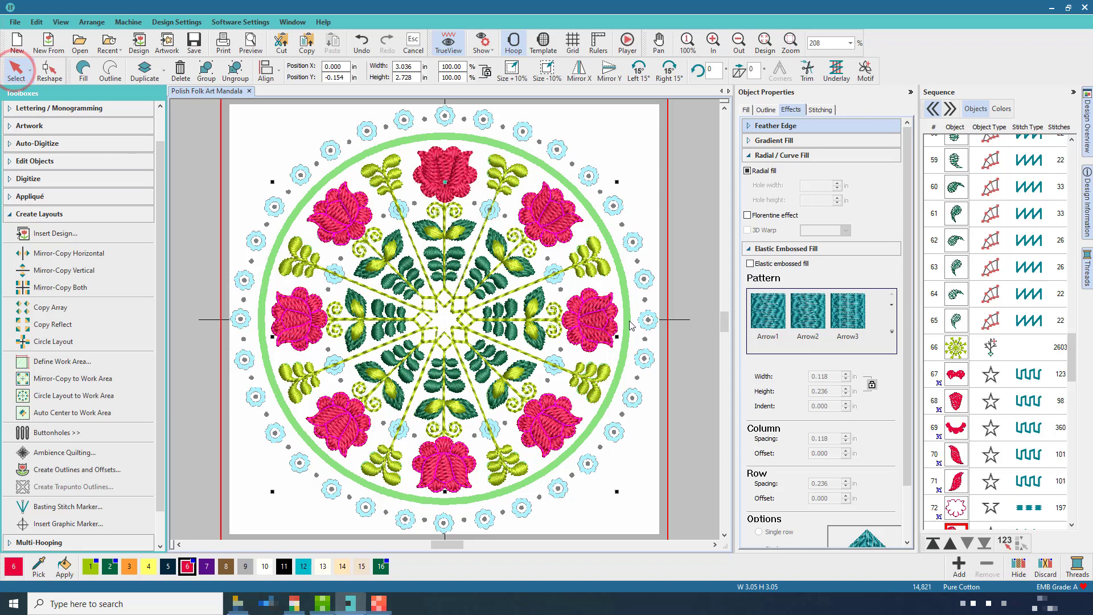
{"action": "left_click", "coordinate": [674, 273]}
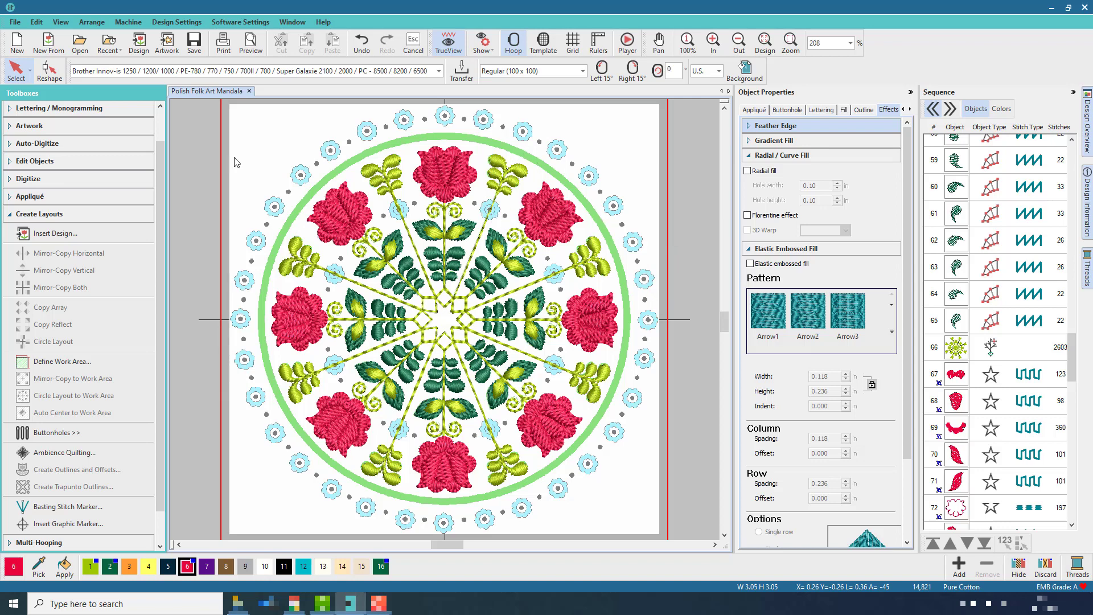
Step: Digitize a circle about 3.33 in across from the mandala's centre over the green ring, as a Satin outline in colour 1
{"action": "left_click", "coordinate": [36, 180]}
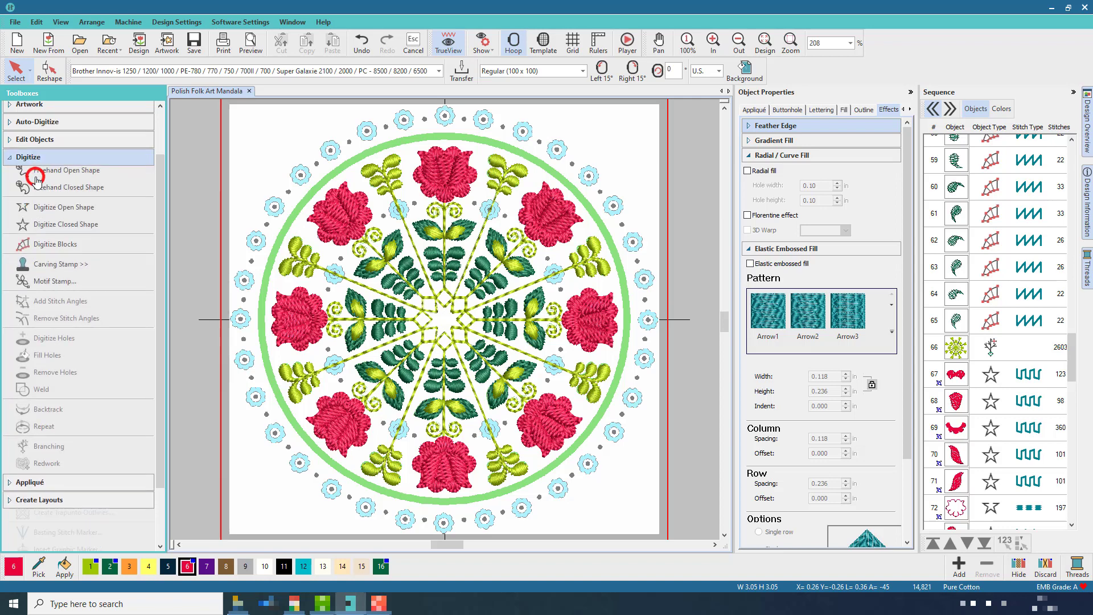
{"action": "left_click", "coordinate": [44, 193]}
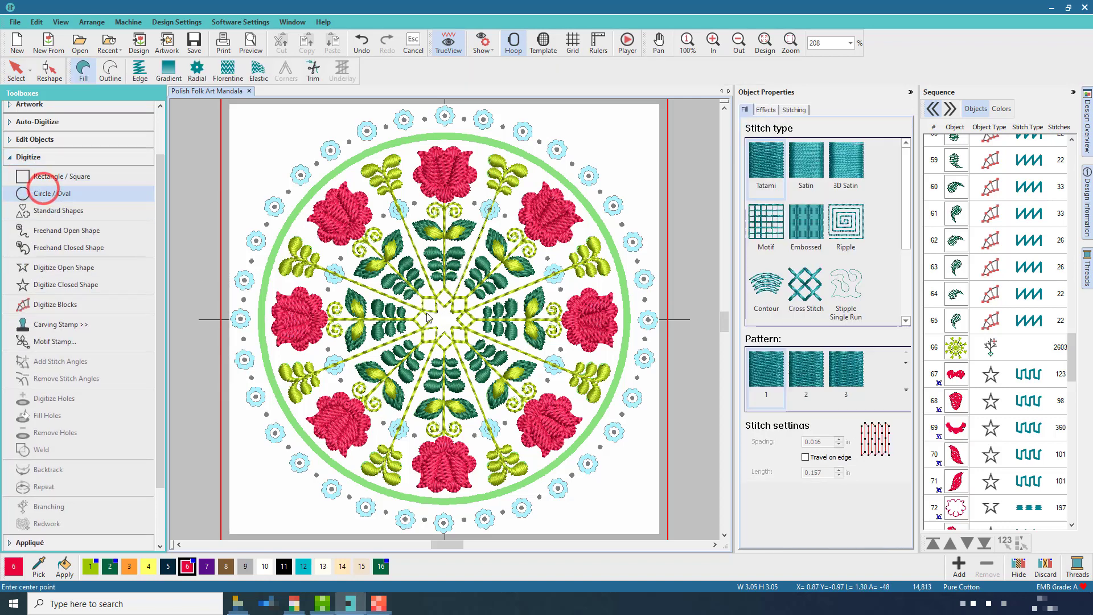
{"action": "left_click", "coordinate": [110, 73]}
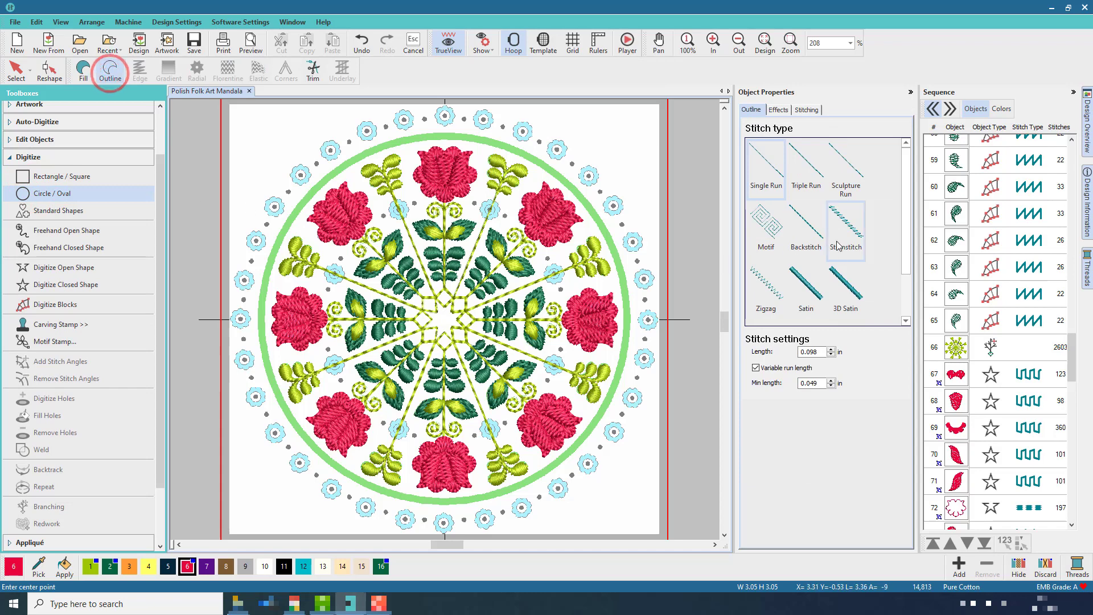
{"action": "left_click", "coordinate": [808, 283]}
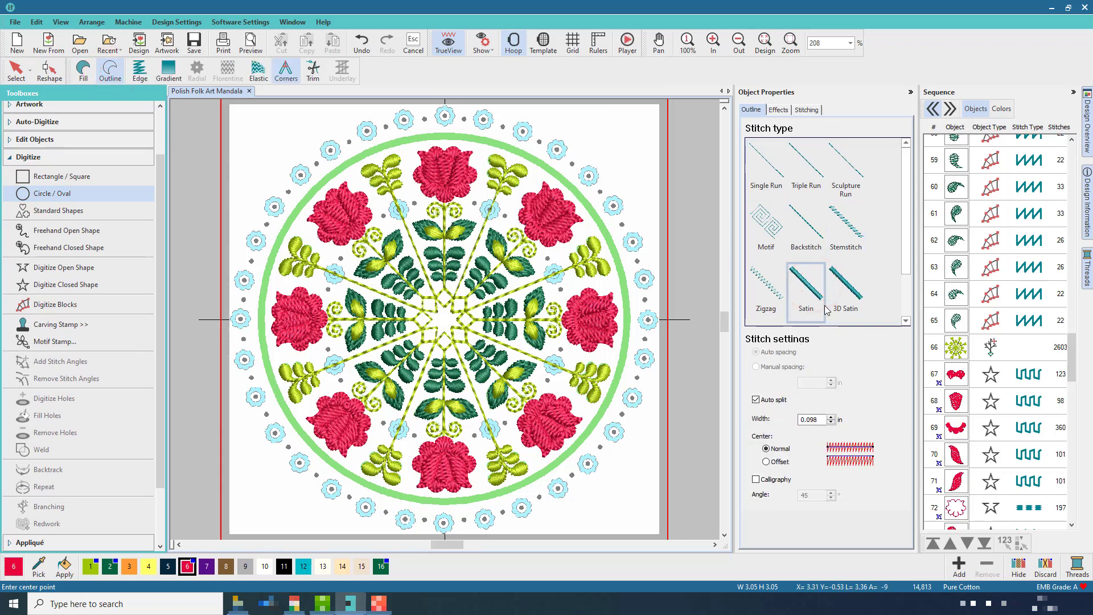
{"action": "left_click", "coordinate": [91, 567]}
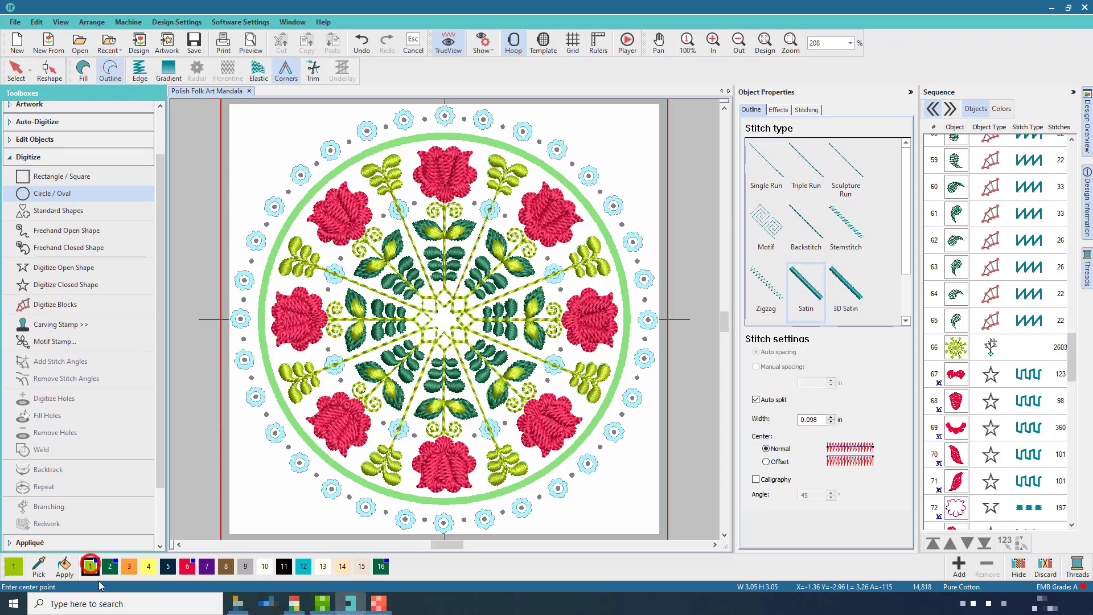
{"action": "left_click", "coordinate": [444, 320]}
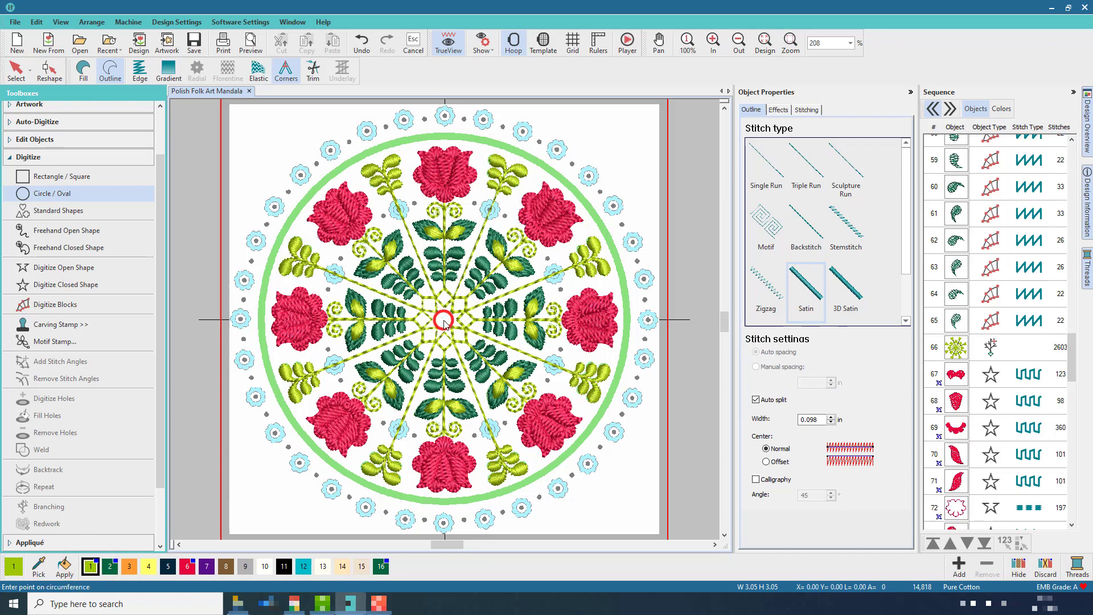
{"action": "left_click", "coordinate": [574, 454]}
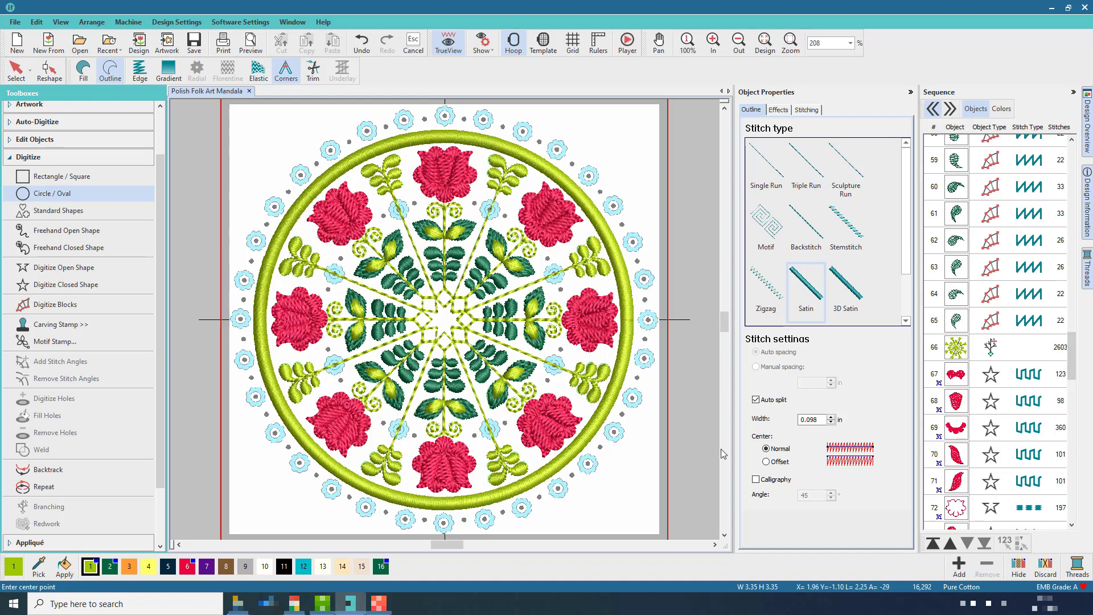
Step: Set the Satin width of the lime green ring to 0.070 in
{"action": "left_click_drag", "start_coordinate": [812, 419], "coordinate": [820, 419]}
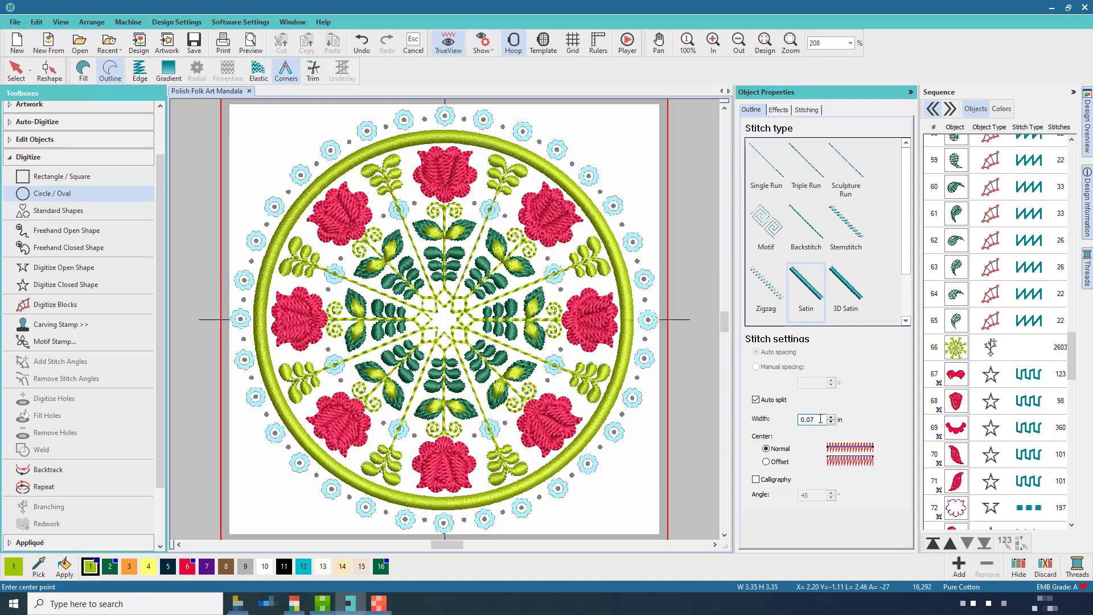
{"action": "type", "text": "7"}
{"action": "key", "text": "Return"}
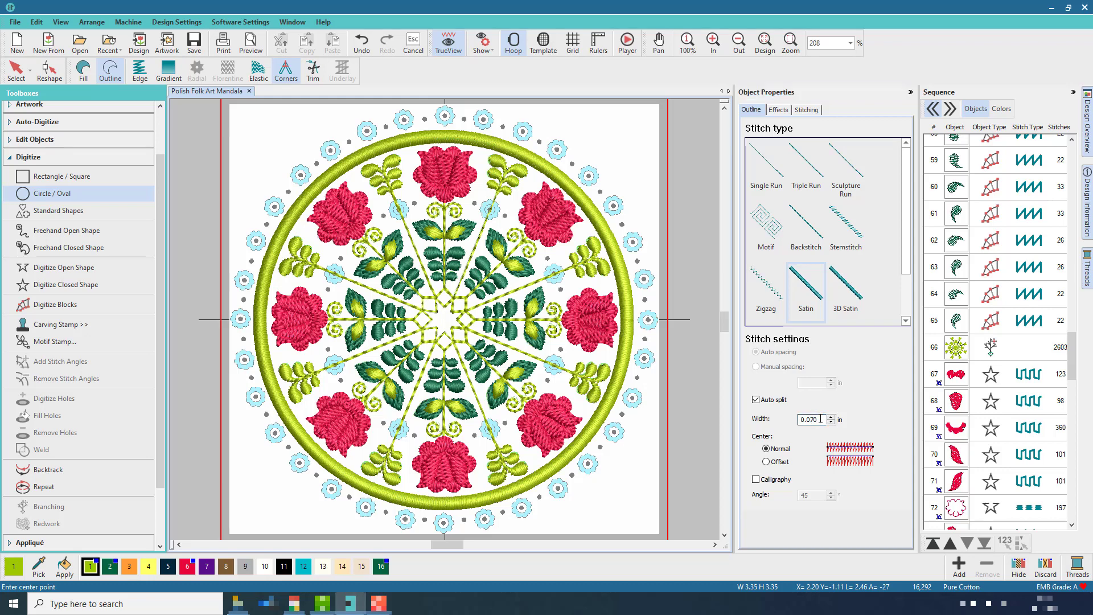
{"action": "left_click", "coordinate": [16, 70]}
{"action": "left_click_drag", "start_coordinate": [804, 419], "coordinate": [824, 419]}
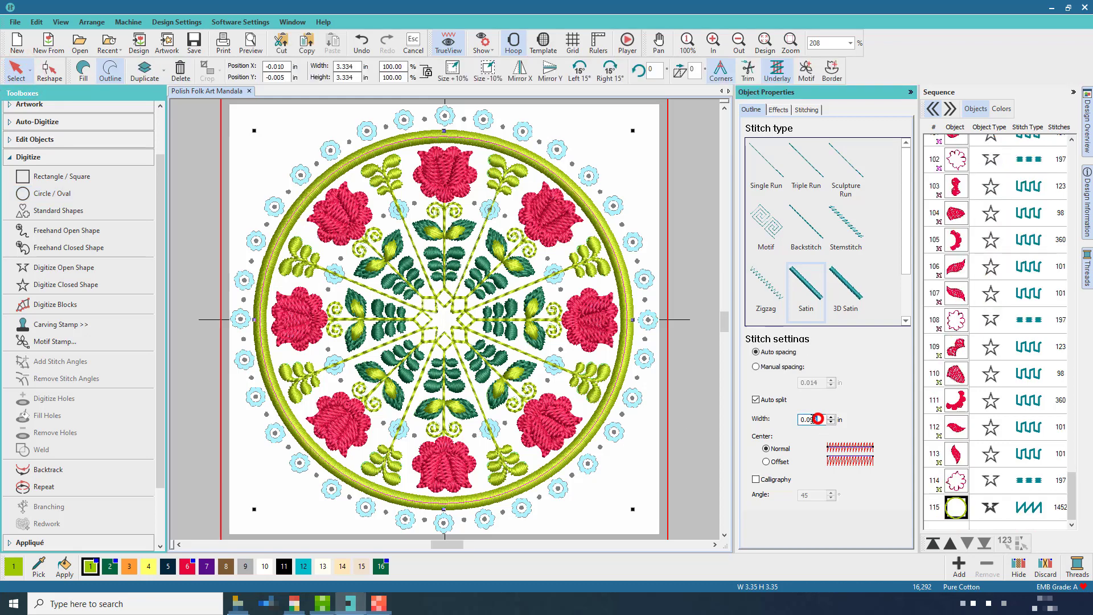
{"action": "key", "text": "Return"}
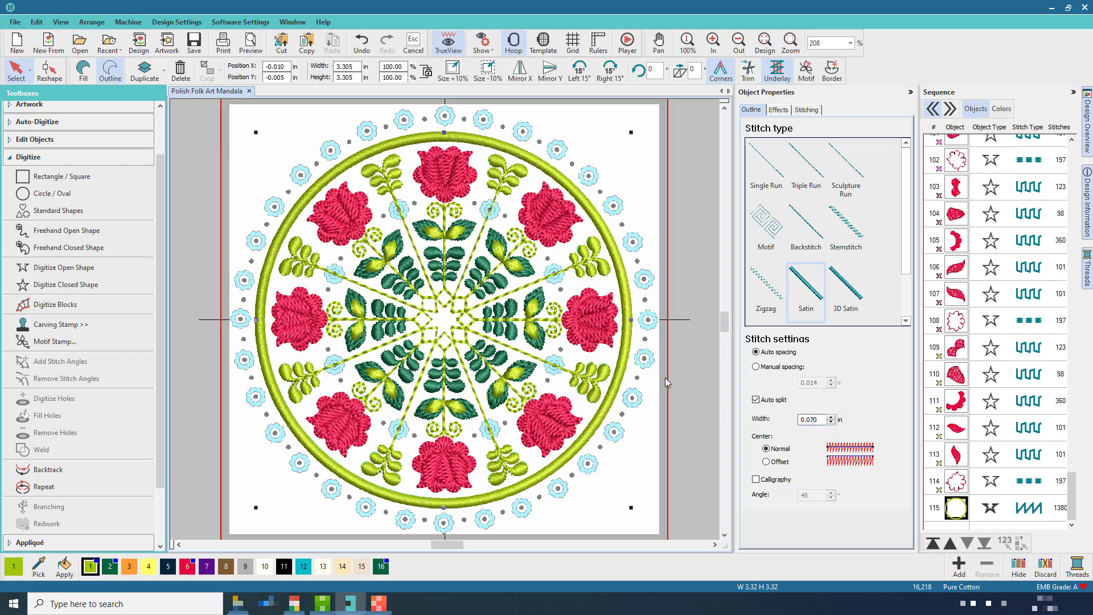
{"action": "left_click", "coordinate": [680, 193]}
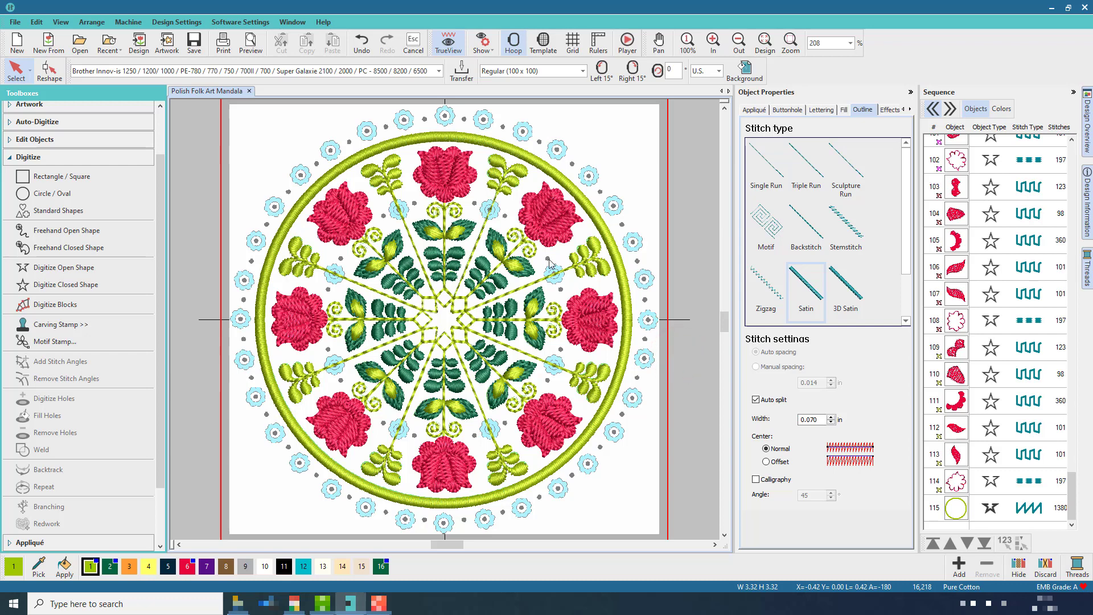
Step: Digitize the small blue flower beneath the top rose's right side as a closed scalloped Satin fill in colour 12, about 0.19 by 0.18 in
{"action": "left_click", "coordinate": [791, 43]}
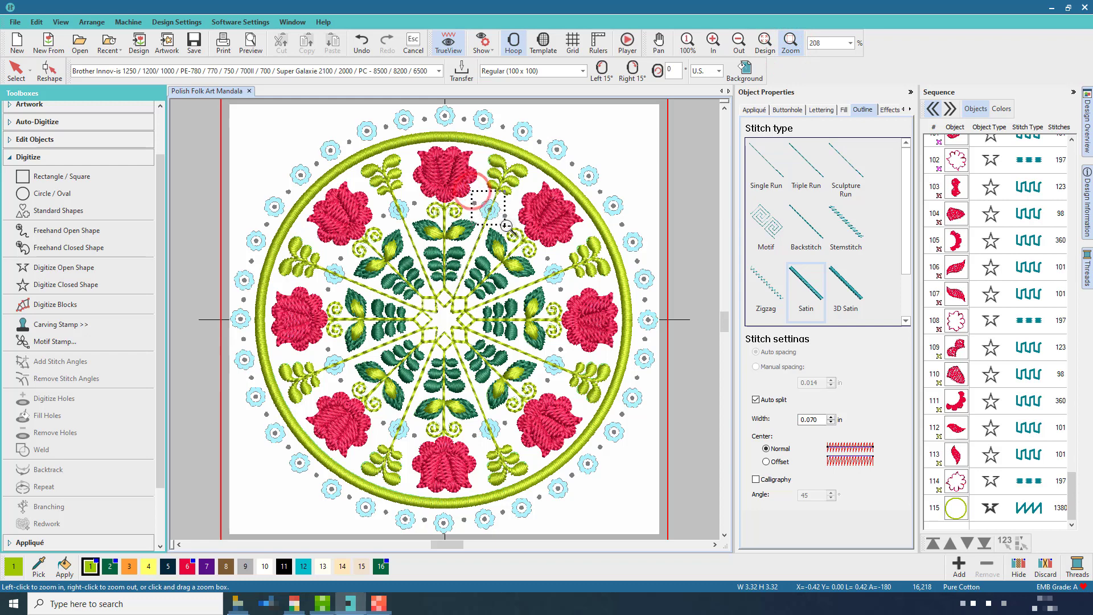
{"action": "left_click_drag", "start_coordinate": [470, 187], "coordinate": [508, 232]}
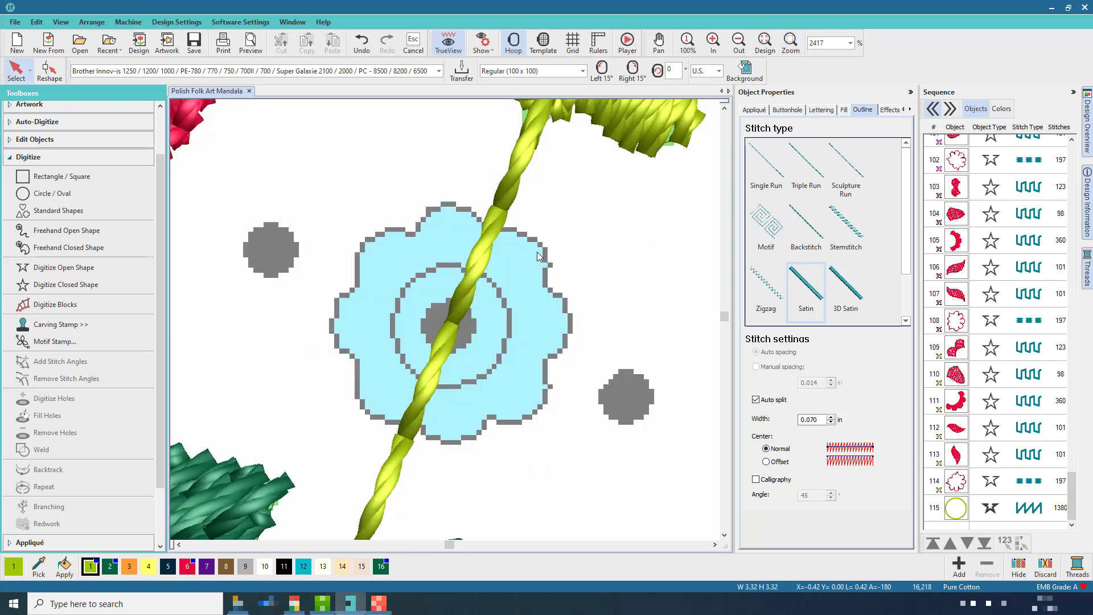
{"action": "left_click", "coordinate": [90, 284]}
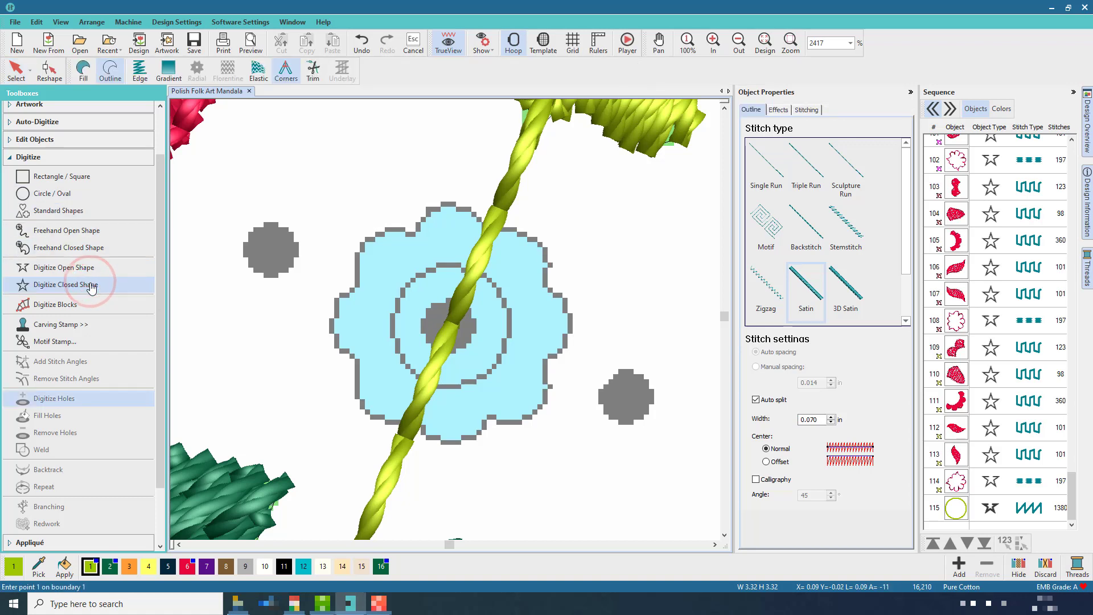
{"action": "left_click", "coordinate": [304, 568]}
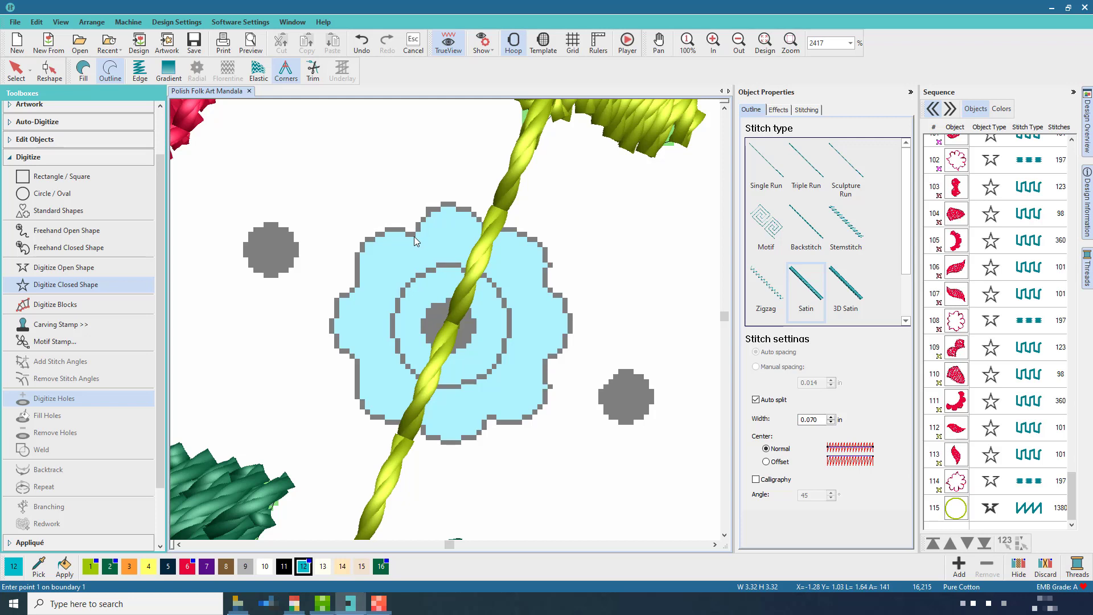
{"action": "left_click", "coordinate": [84, 72]}
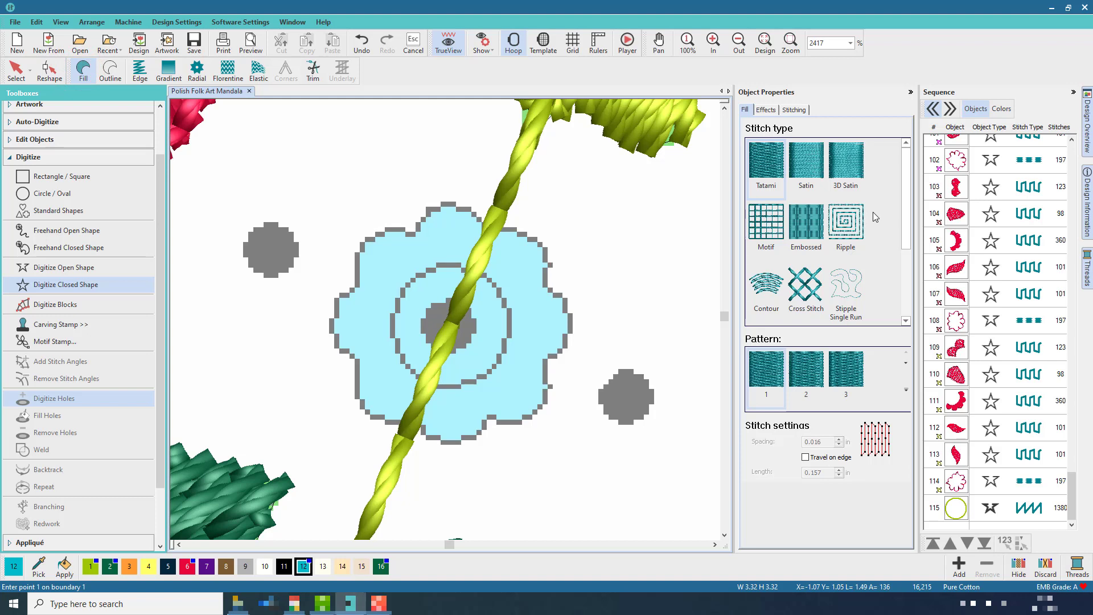
{"action": "left_click", "coordinate": [810, 173]}
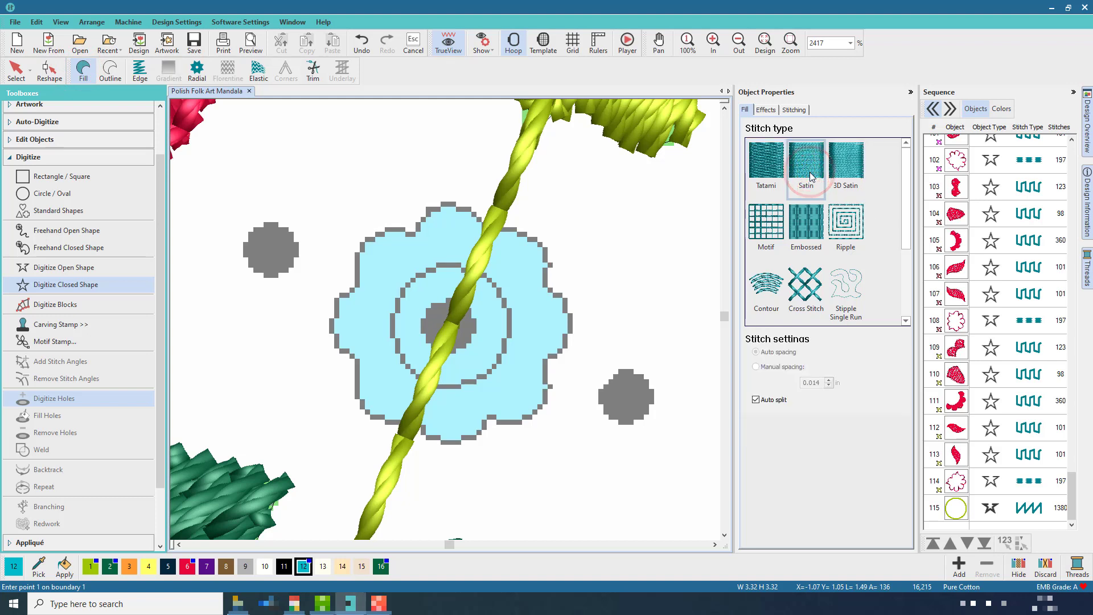
{"action": "left_click", "coordinate": [413, 239]}
{"action": "left_click", "coordinate": [445, 202]}
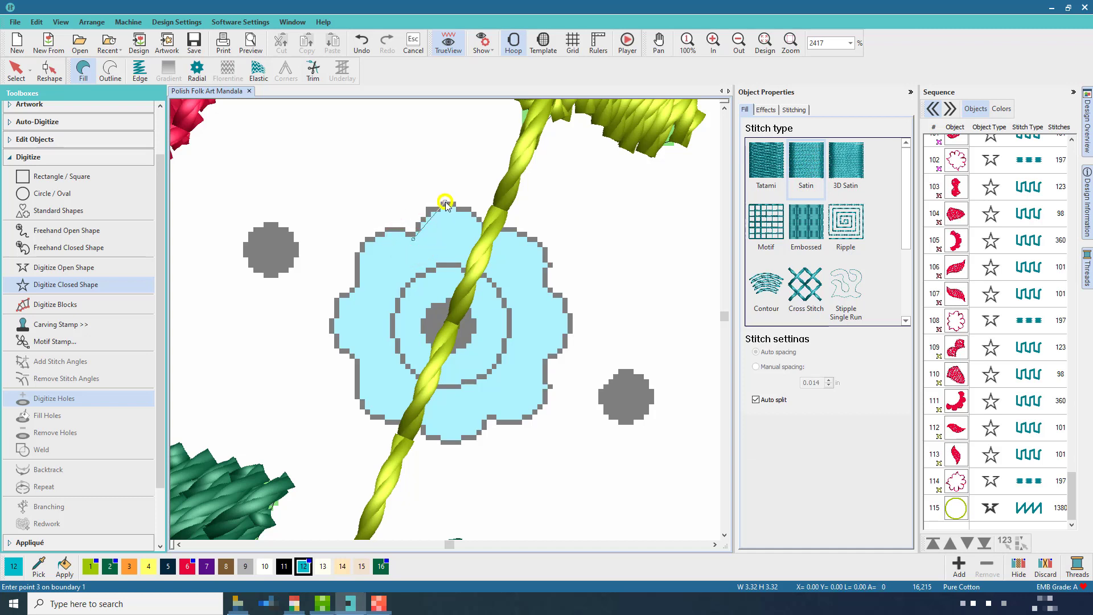
{"action": "right_click", "coordinate": [487, 233]}
{"action": "right_click", "coordinate": [540, 243]}
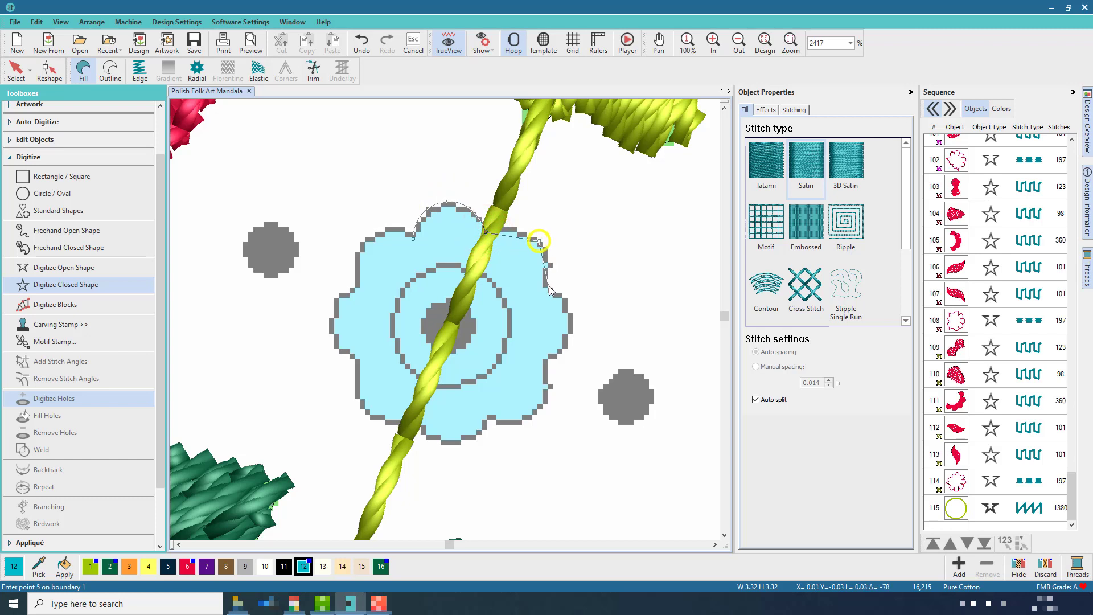
{"action": "right_click", "coordinate": [547, 289]}
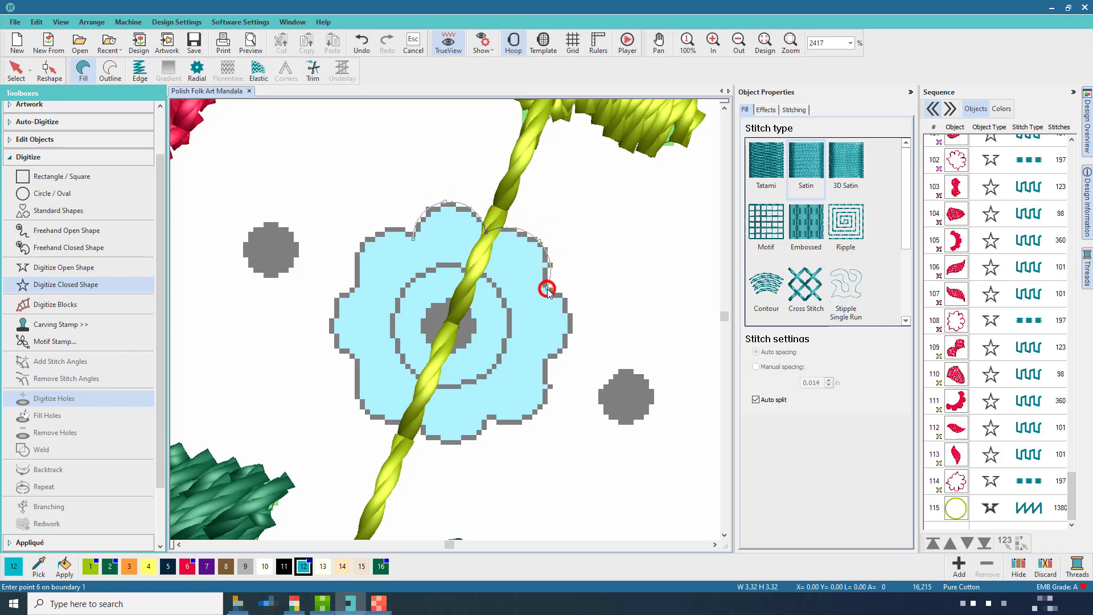
{"action": "left_click", "coordinate": [573, 325]}
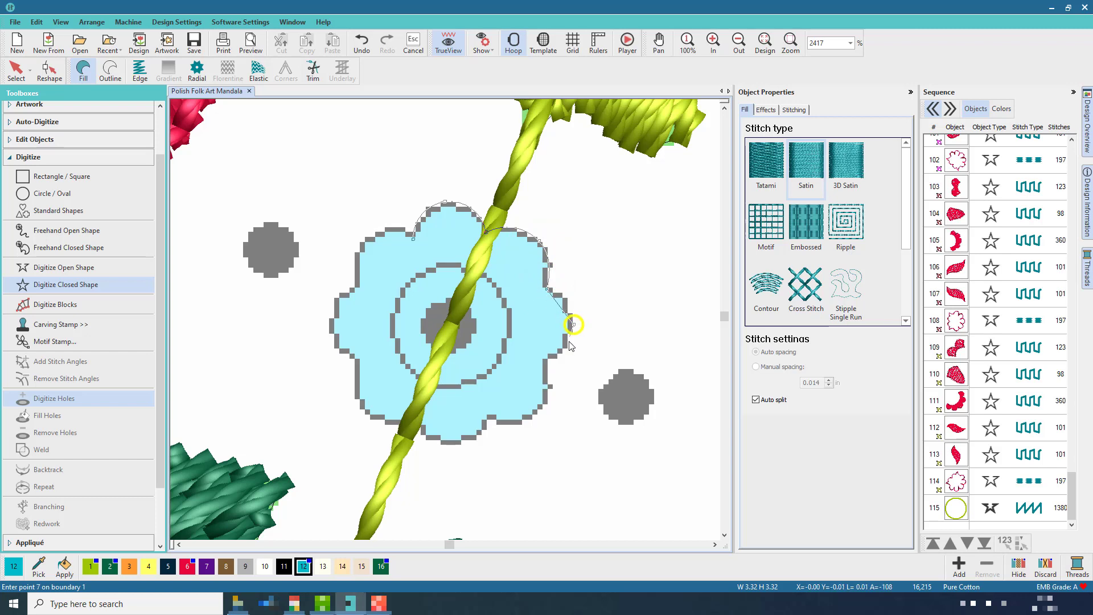
{"action": "right_click", "coordinate": [544, 361]}
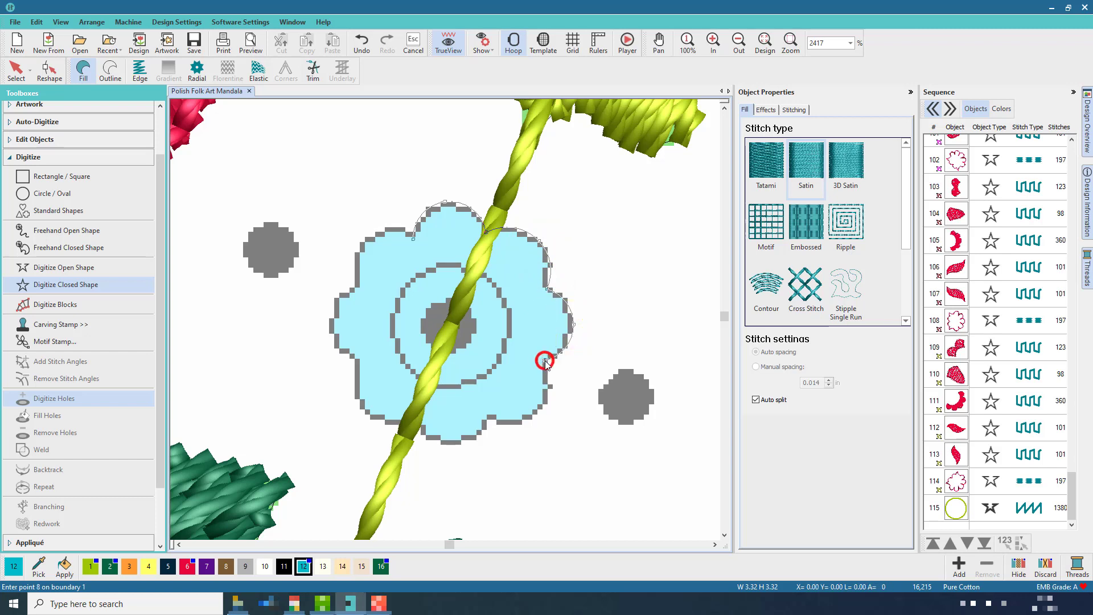
{"action": "left_click", "coordinate": [536, 415]}
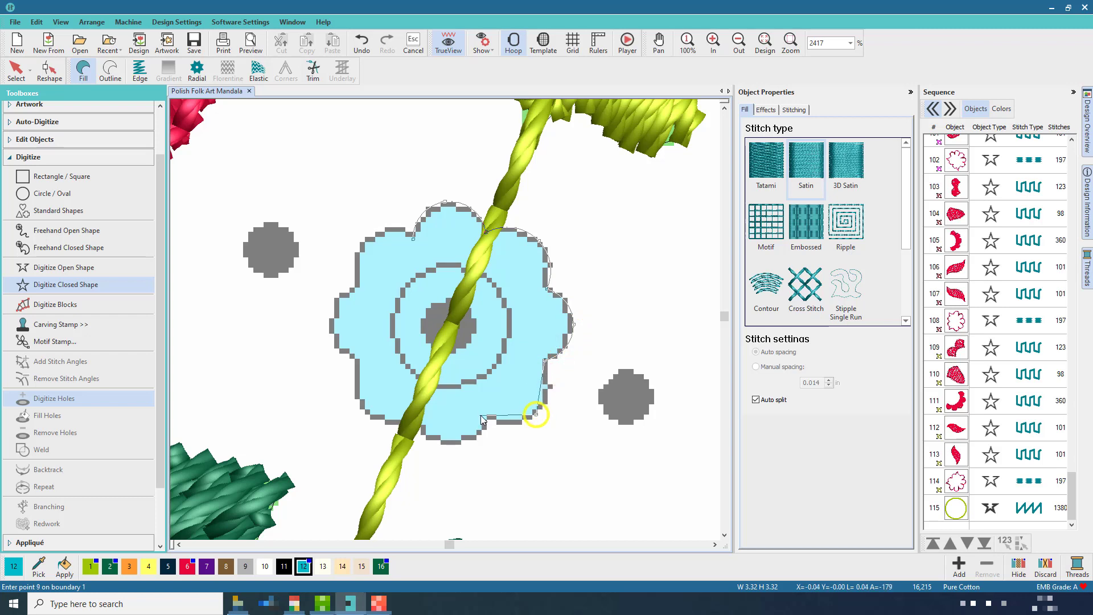
{"action": "right_click", "coordinate": [490, 417]}
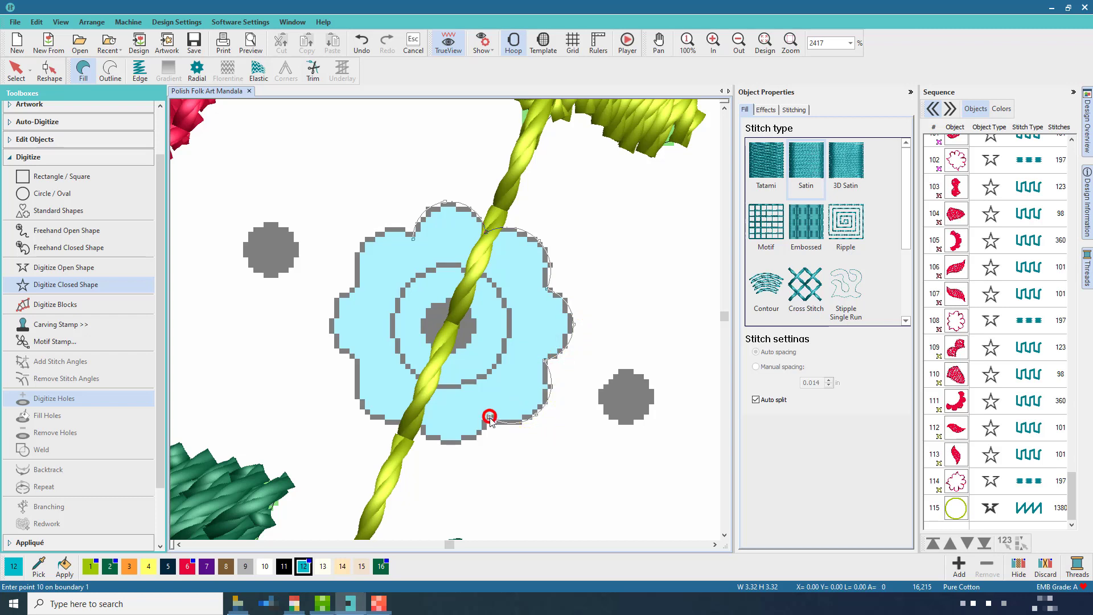
{"action": "left_click", "coordinate": [449, 444]}
{"action": "right_click", "coordinate": [416, 417]}
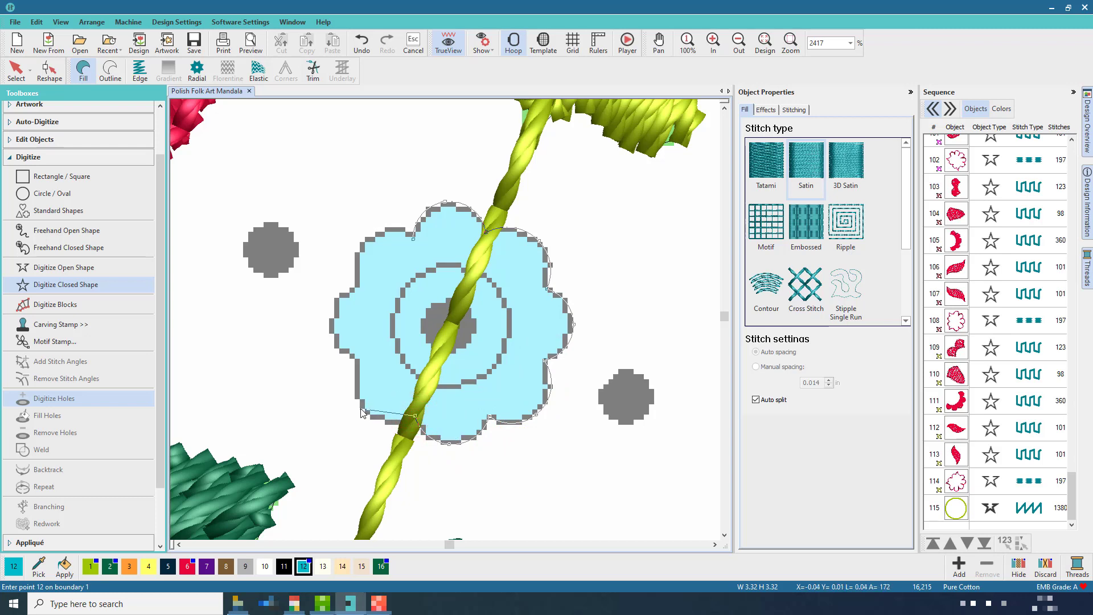
{"action": "left_click", "coordinate": [361, 409]}
{"action": "right_click", "coordinate": [357, 361]}
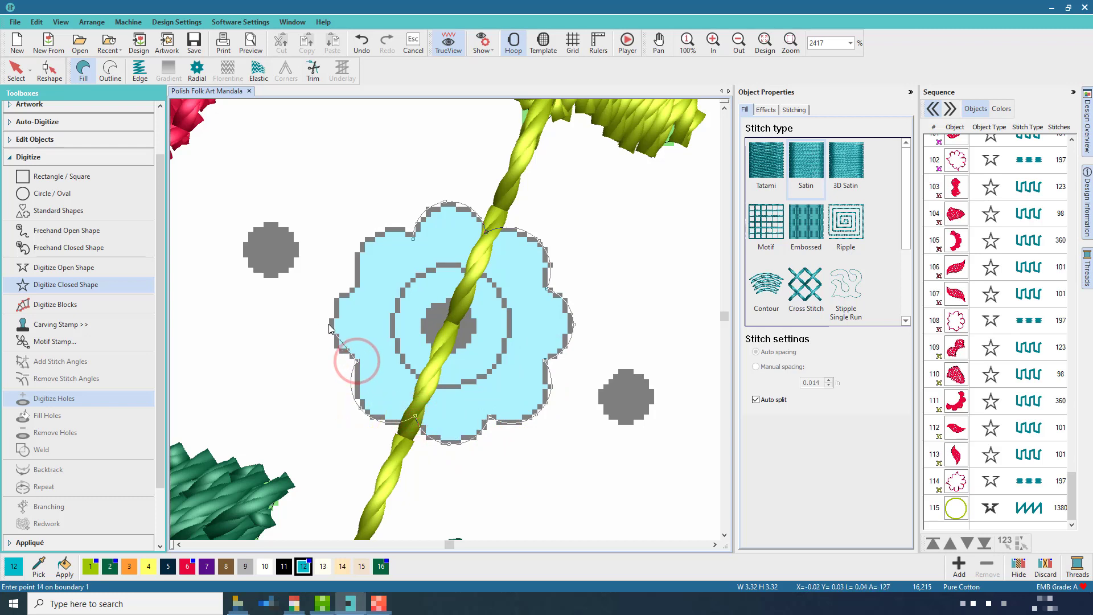
{"action": "left_click", "coordinate": [329, 321]}
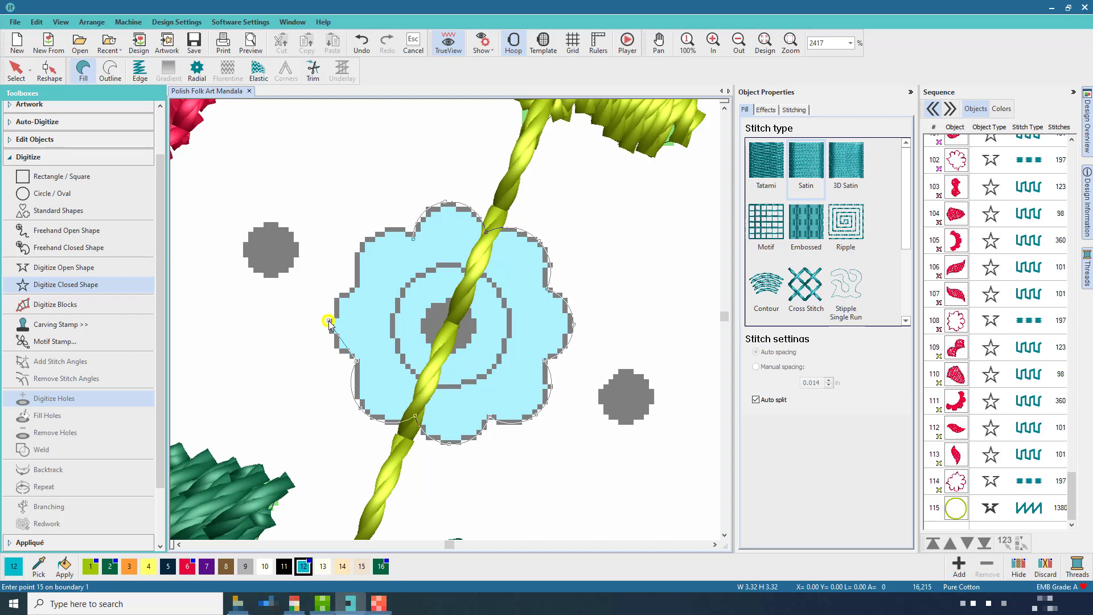
{"action": "right_click", "coordinate": [359, 289]}
{"action": "key", "text": "Return"}
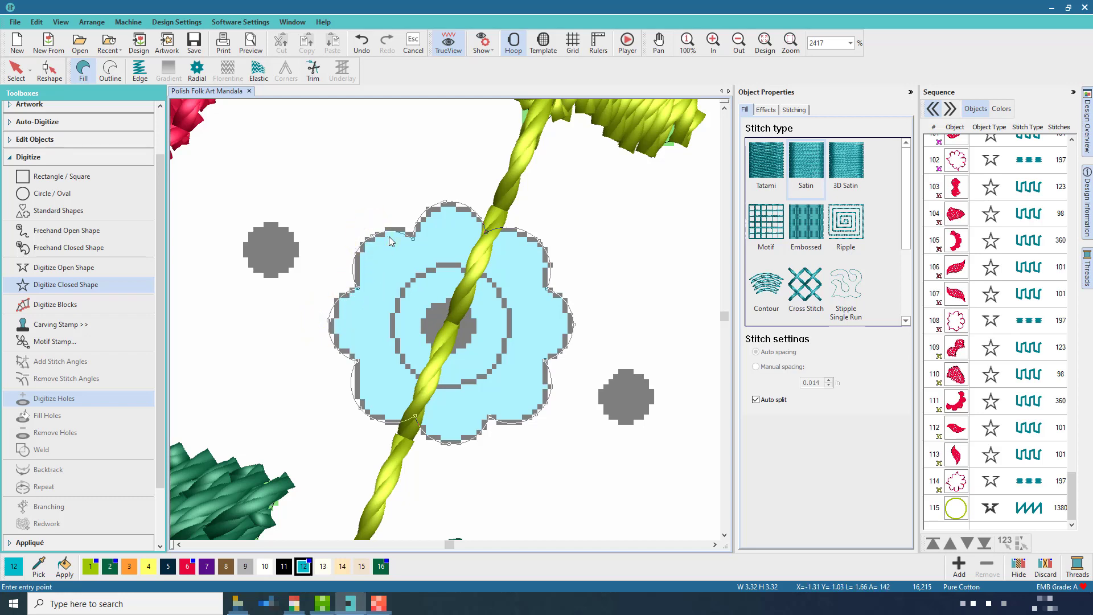
{"action": "key", "text": "Return"}
{"action": "key", "text": "Return"}
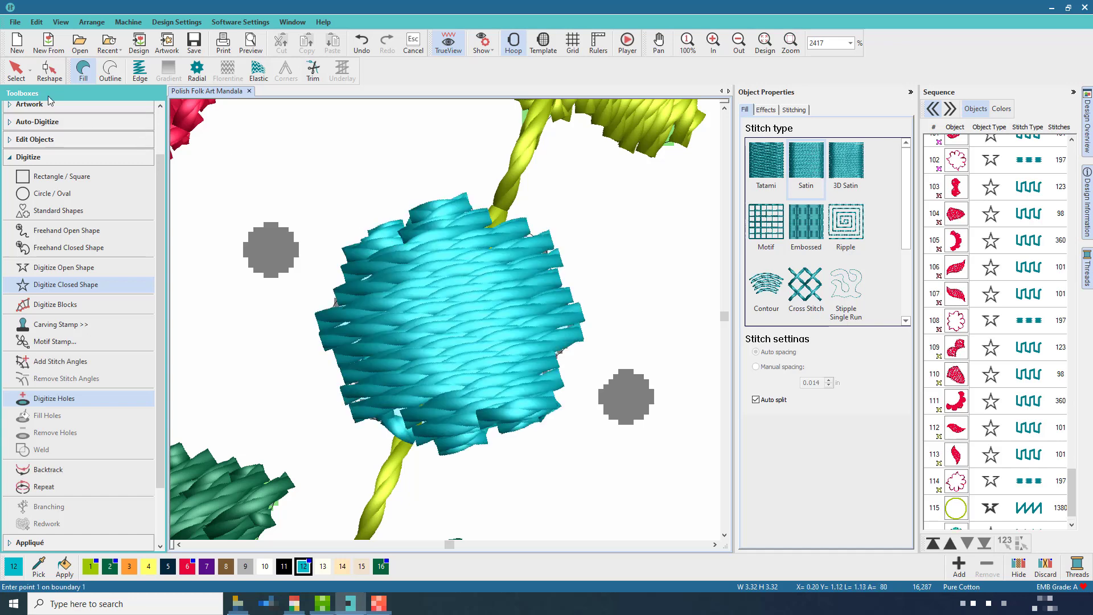
{"action": "left_click", "coordinate": [15, 70]}
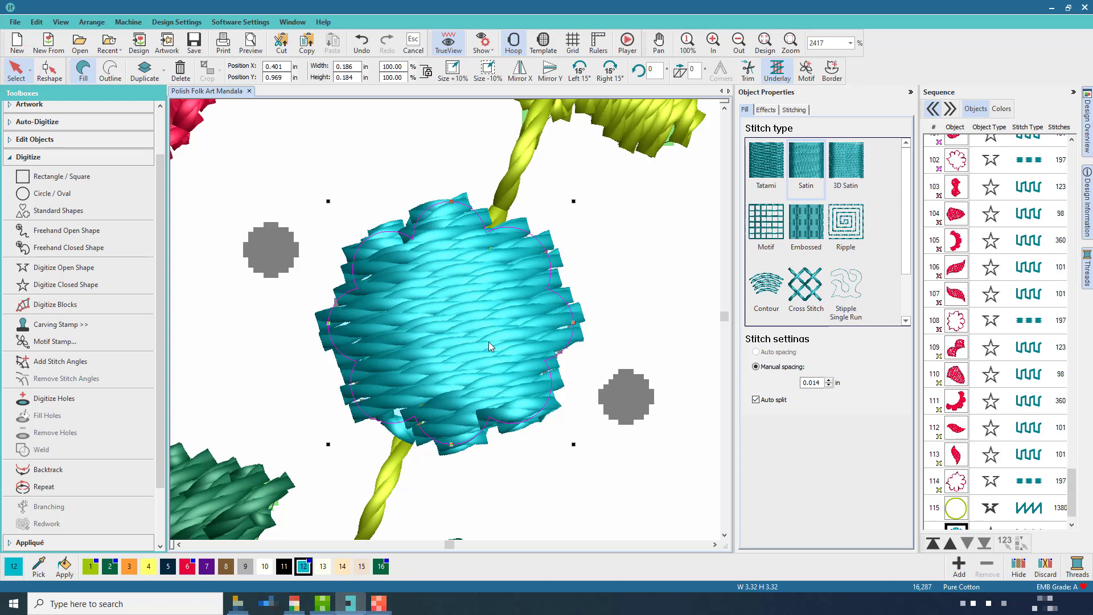
Step: Apply a Radial fill effect to the small blue flower, with a hole 0.10 in wide and 0.10 in high
{"action": "left_click", "coordinate": [764, 109]}
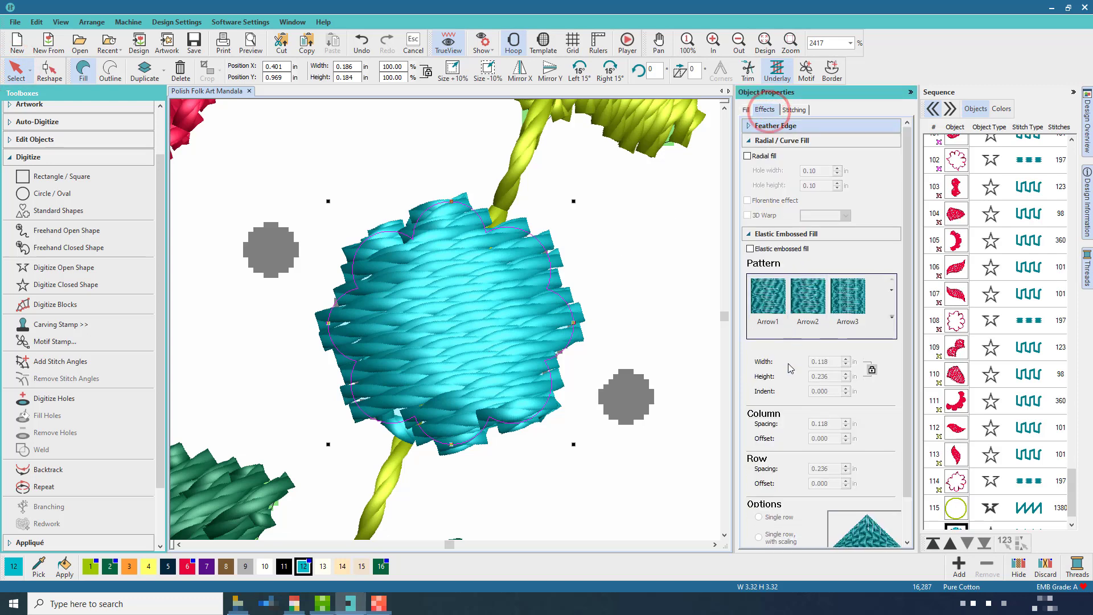
{"action": "left_click", "coordinate": [749, 156]}
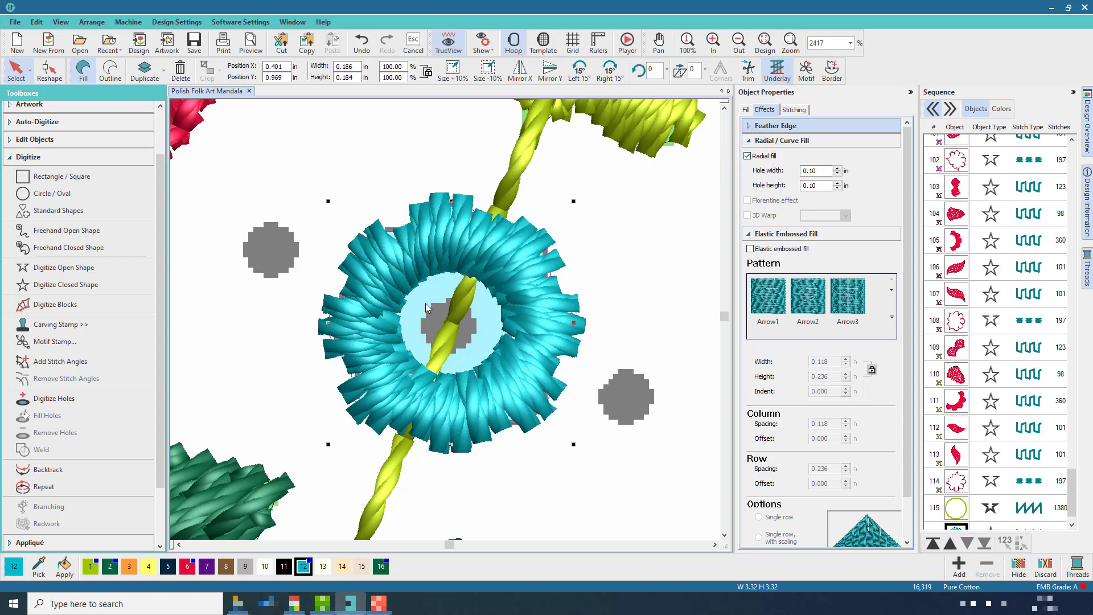
{"action": "left_click", "coordinate": [16, 71]}
{"action": "left_click", "coordinate": [638, 263]}
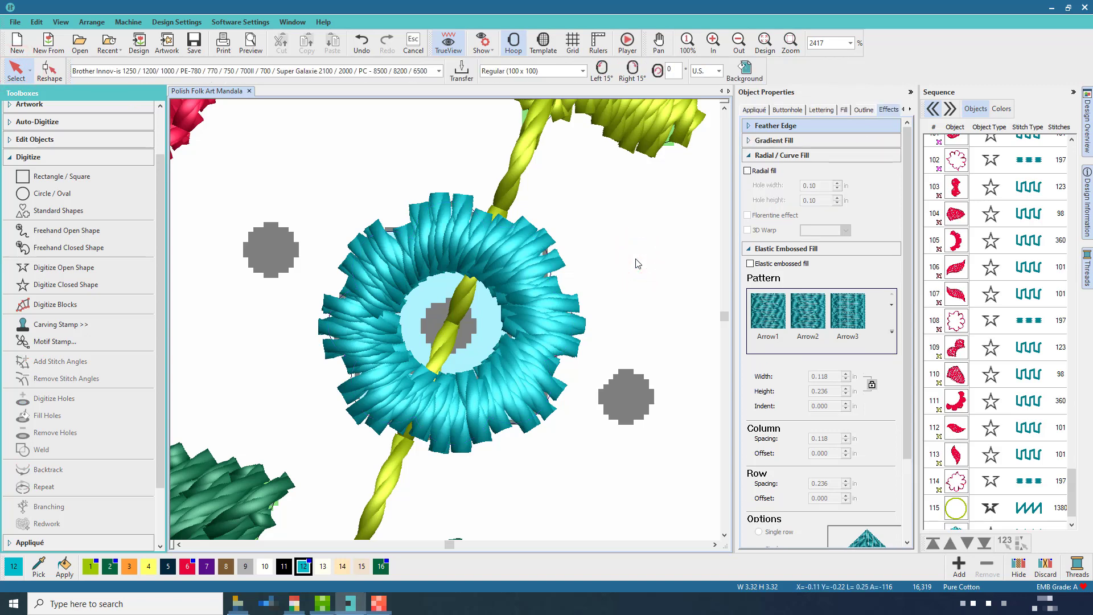
Step: Digitize a Satin-filled circle about 0.09 in across over the blue flower's centre and recolour it to orange, colour 3
{"action": "left_click", "coordinate": [55, 194]}
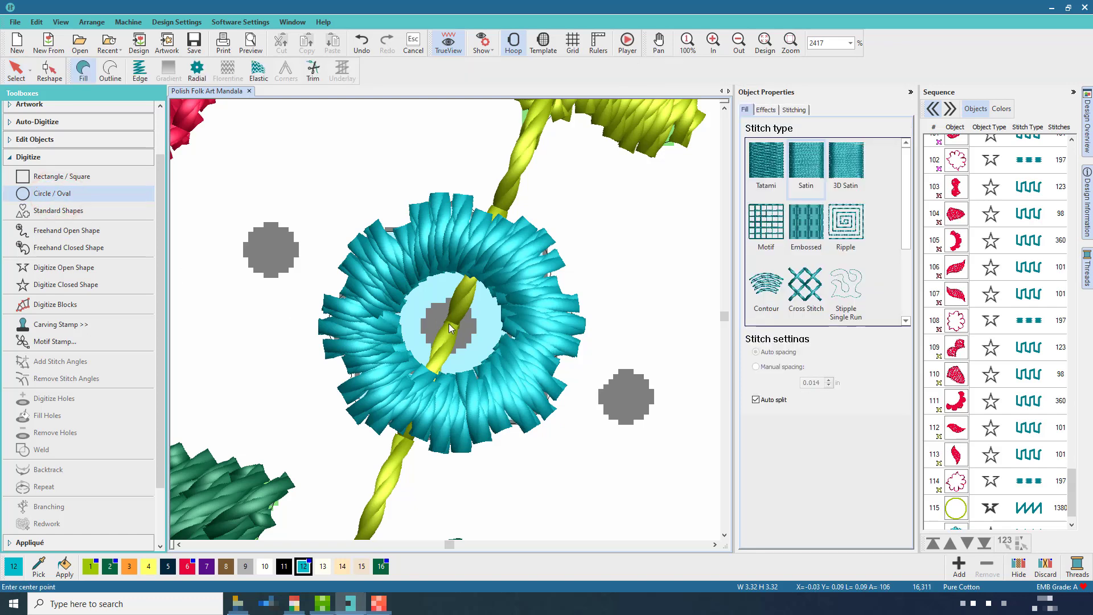
{"action": "left_click", "coordinate": [448, 324]}
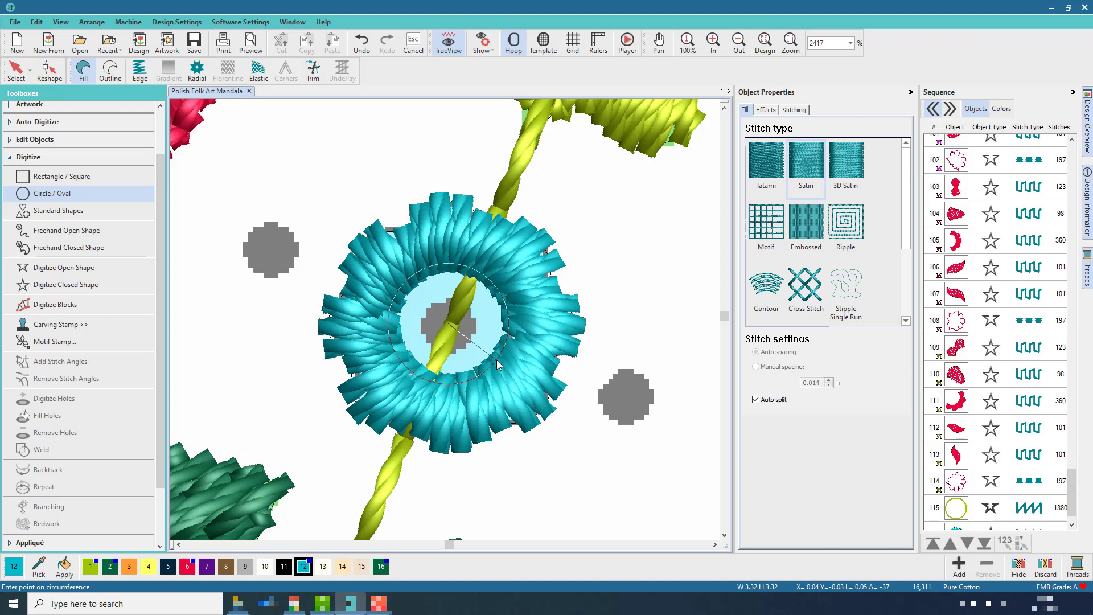
{"action": "left_click", "coordinate": [497, 359]}
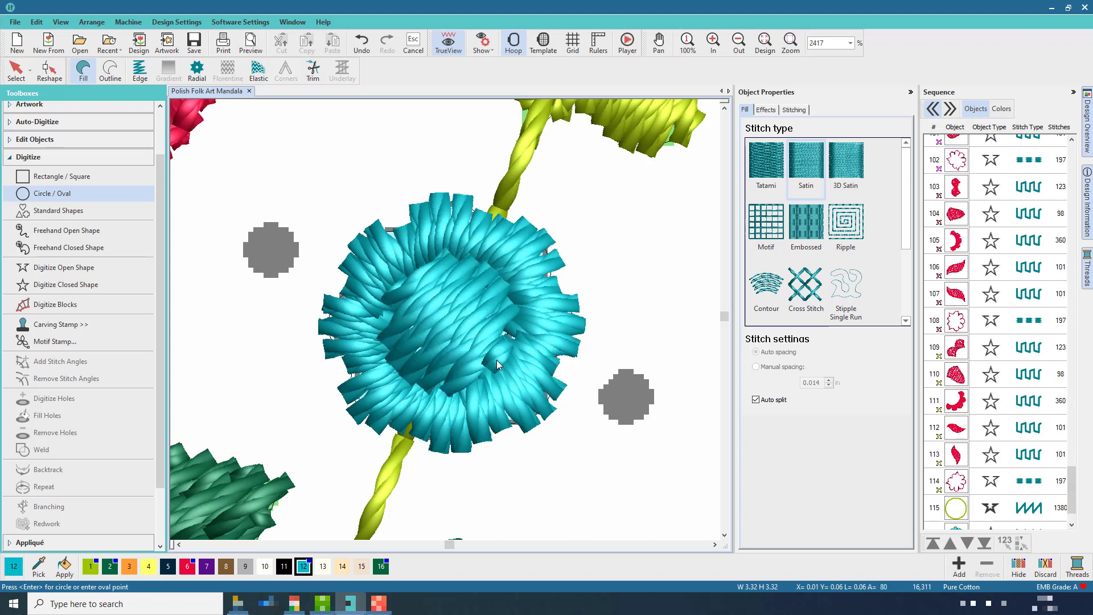
{"action": "left_click", "coordinate": [16, 70]}
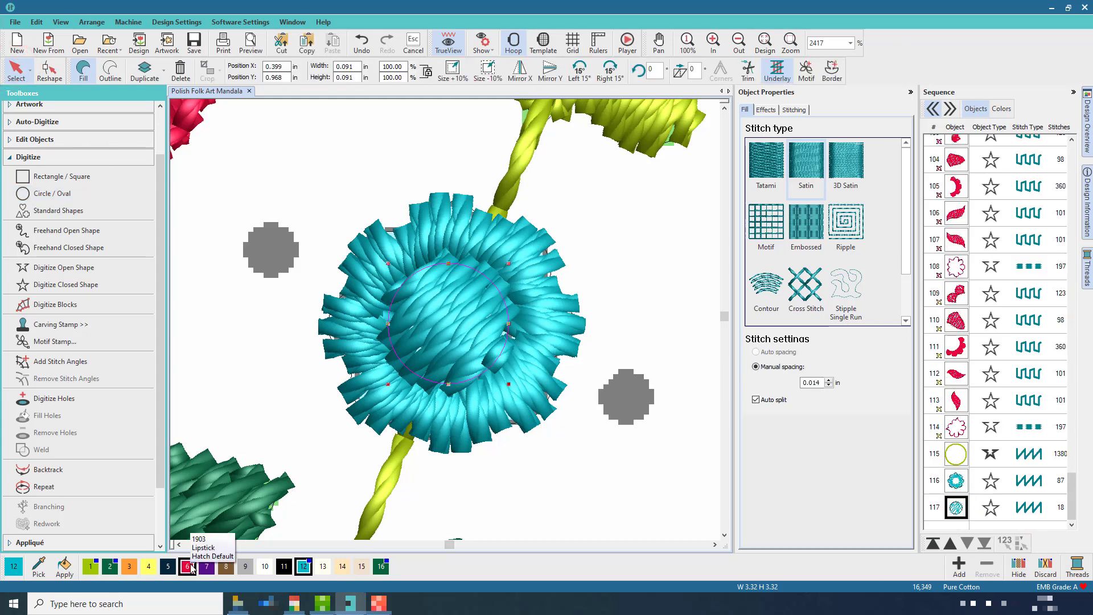
{"action": "left_click", "coordinate": [130, 566]}
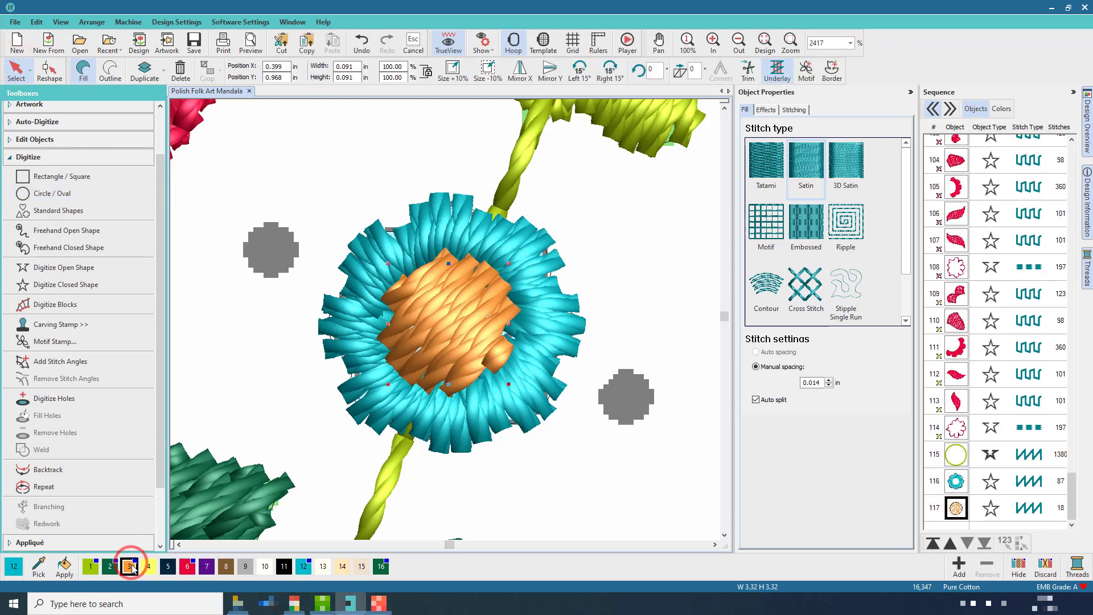
{"action": "left_click", "coordinate": [687, 219]}
Step: Align the blue flower and its orange circle on a common centre
{"action": "left_click", "coordinate": [765, 43]}
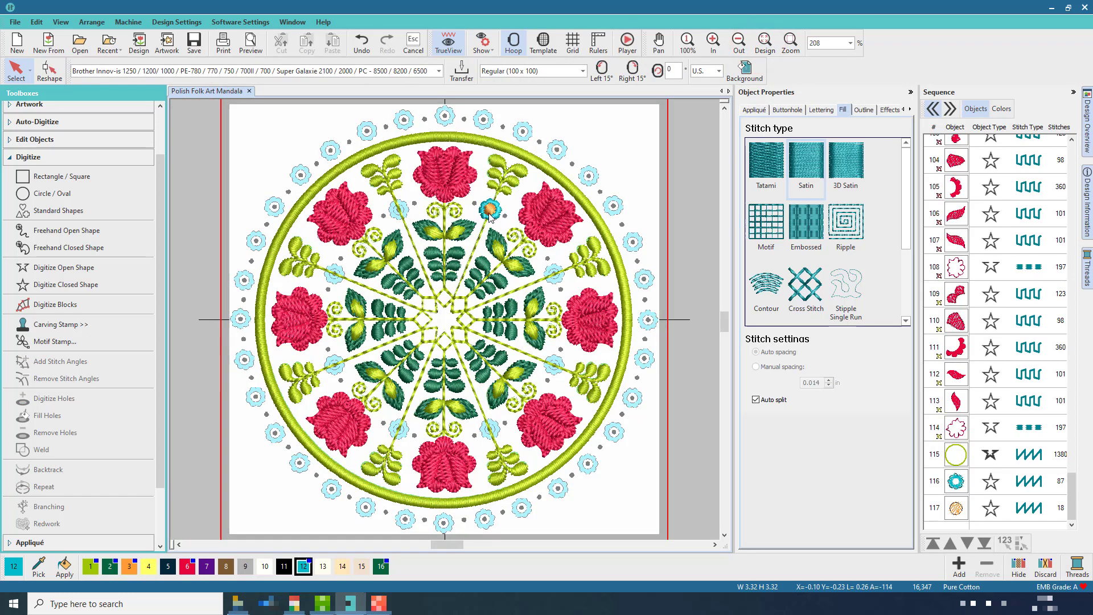
{"action": "left_click", "coordinate": [789, 41]}
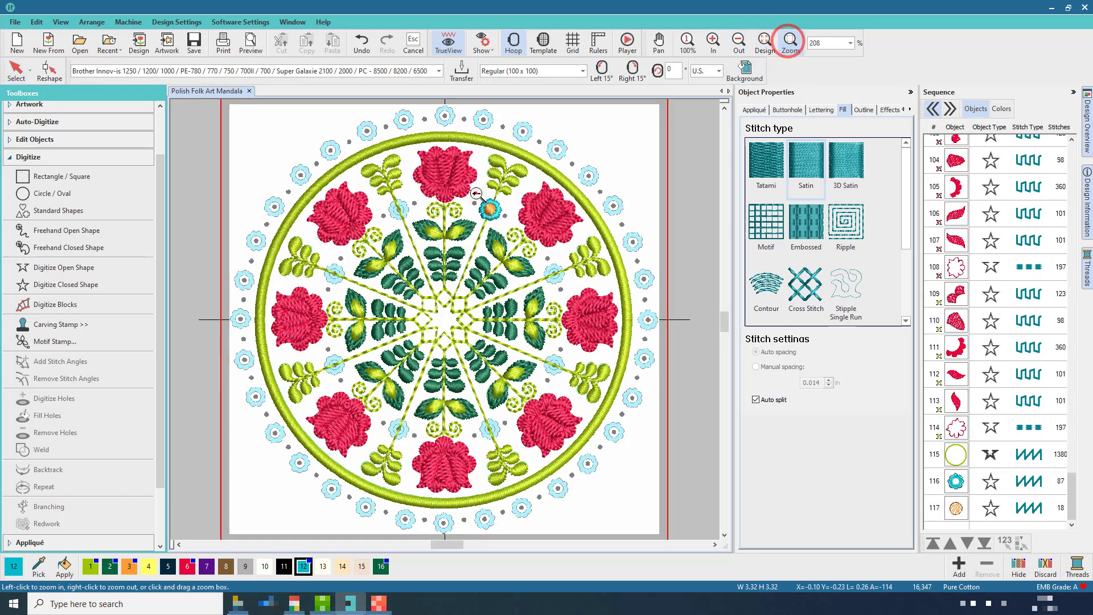
{"action": "left_click_drag", "start_coordinate": [476, 193], "coordinate": [514, 236]}
{"action": "left_click", "coordinate": [16, 69]}
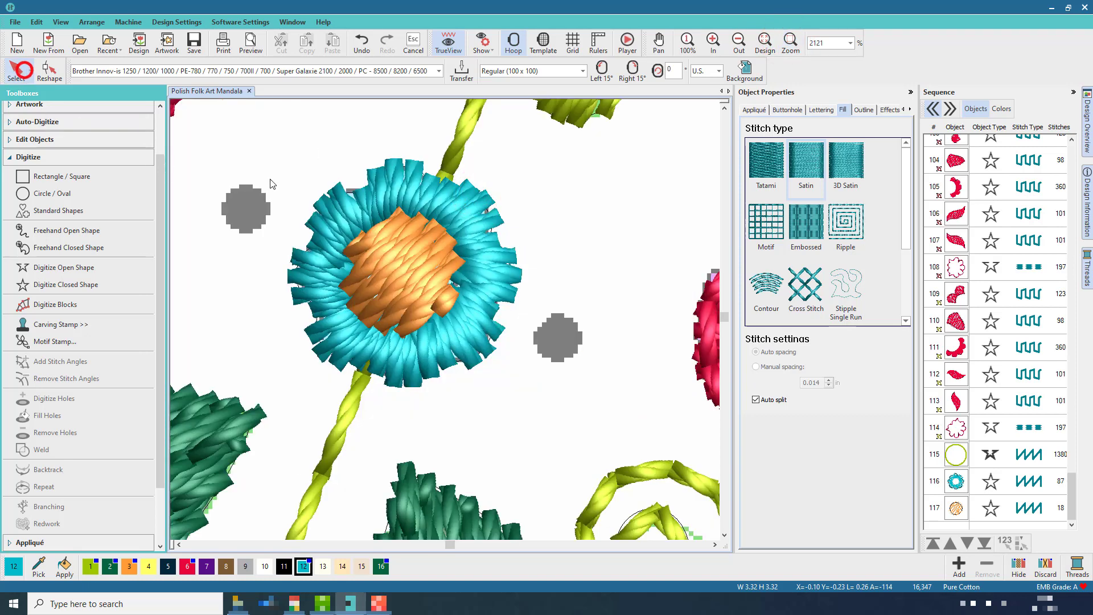
{"action": "left_click_drag", "start_coordinate": [259, 147], "coordinate": [538, 393]}
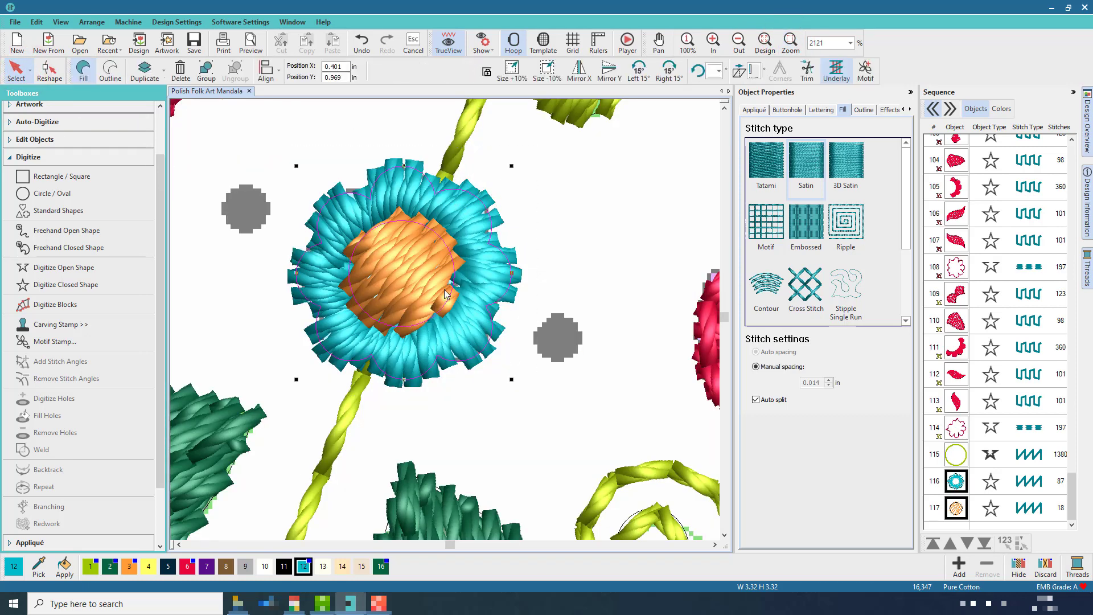
{"action": "right_click", "coordinate": [424, 271]}
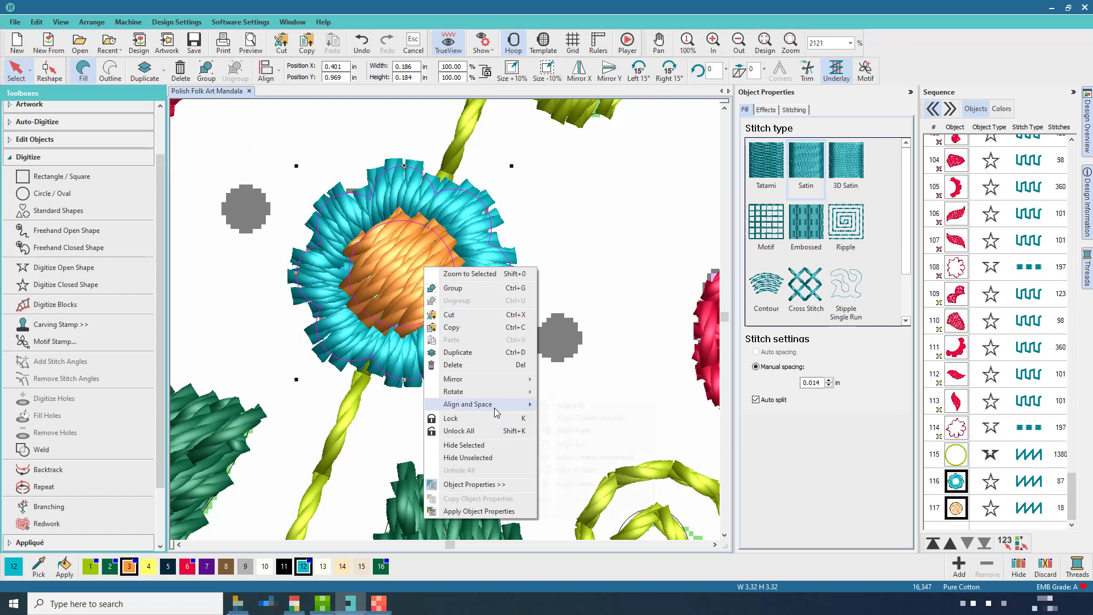
{"action": "mouse_move", "coordinate": [495, 404]}
{"action": "left_click", "coordinate": [602, 484]}
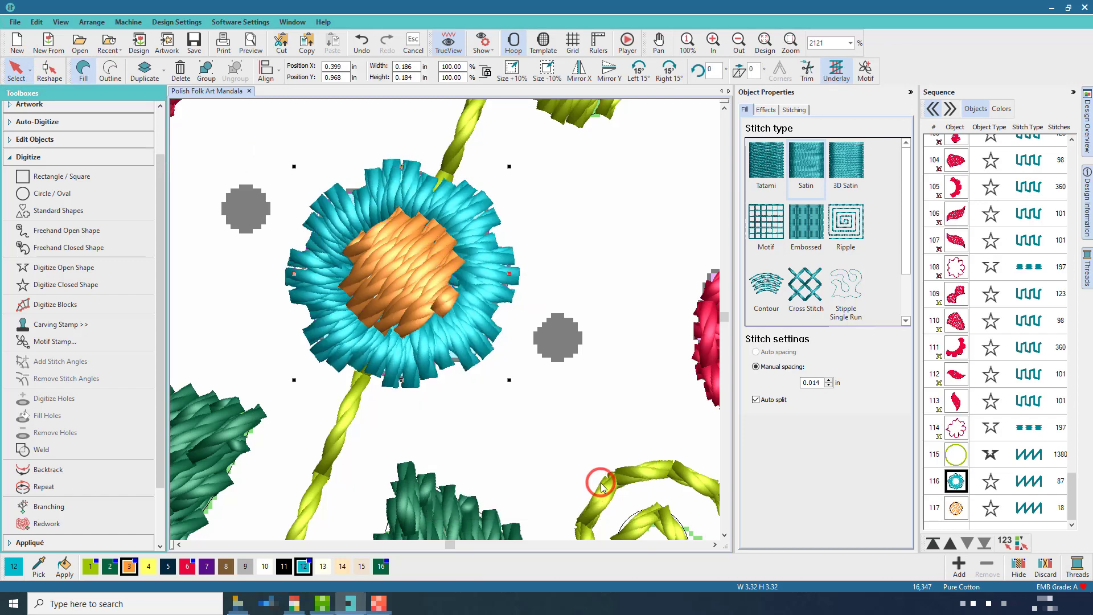
Step: Group the blue flower with its orange centre and shift the group slightly right to about X 0.404, Y 0.969 in
{"action": "right_click", "coordinate": [416, 258]}
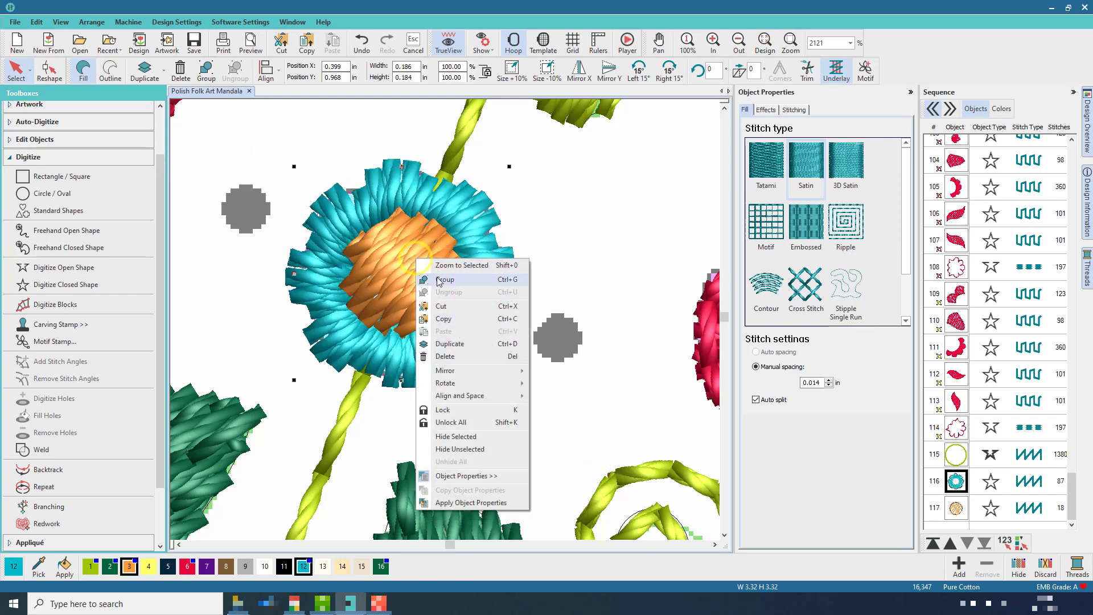
{"action": "left_click", "coordinate": [438, 279]}
{"action": "left_click_drag", "start_coordinate": [422, 248], "coordinate": [428, 248]}
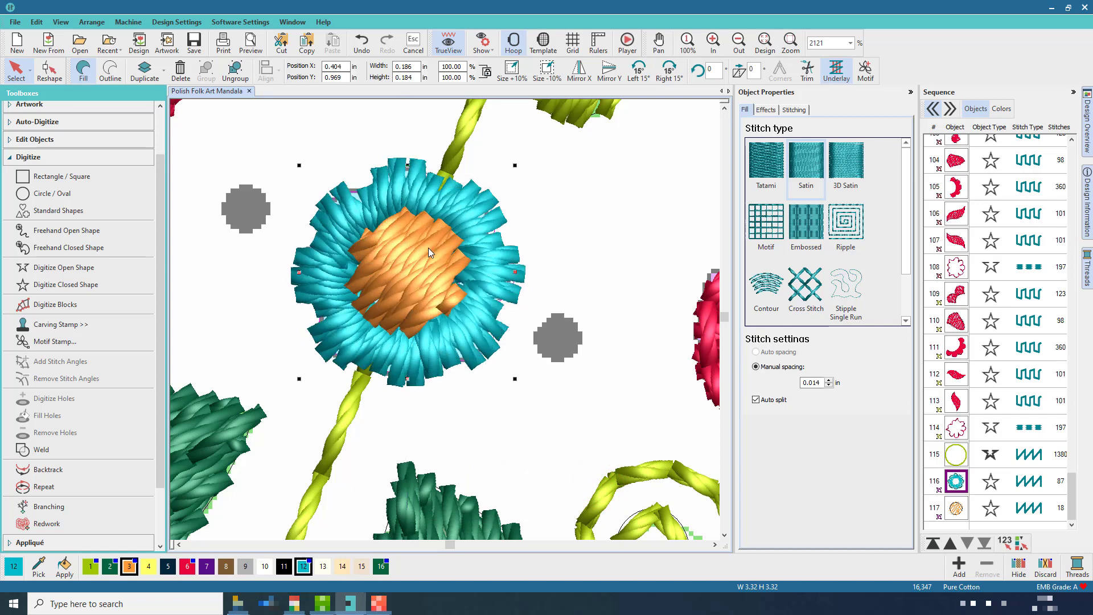
Step: Start a Circle Layout of the grouped blue flower
{"action": "left_click", "coordinate": [765, 41]}
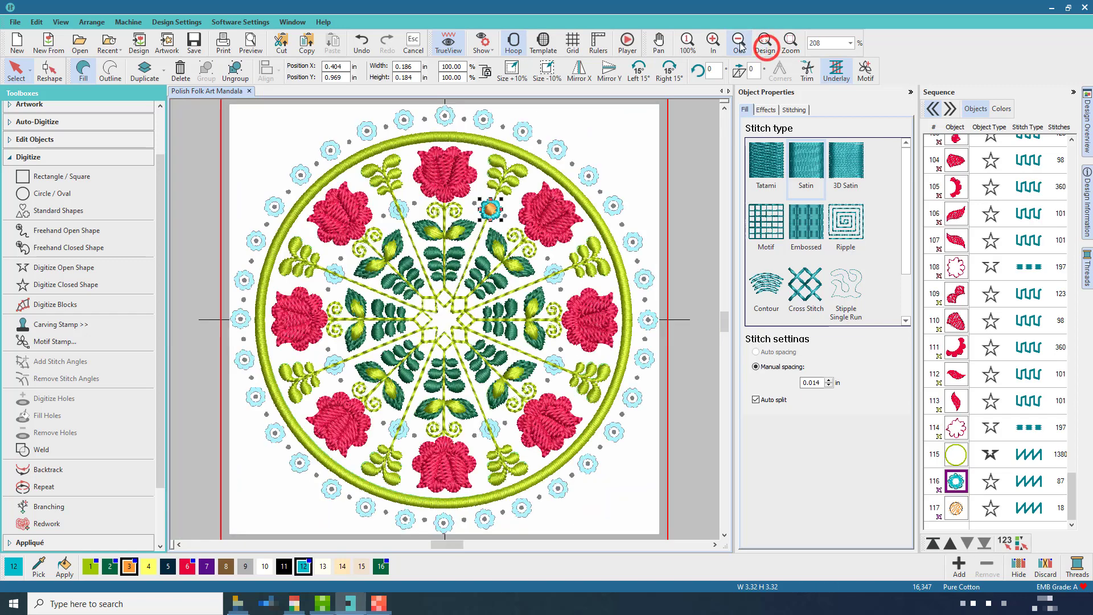
{"action": "left_click", "coordinate": [722, 43]}
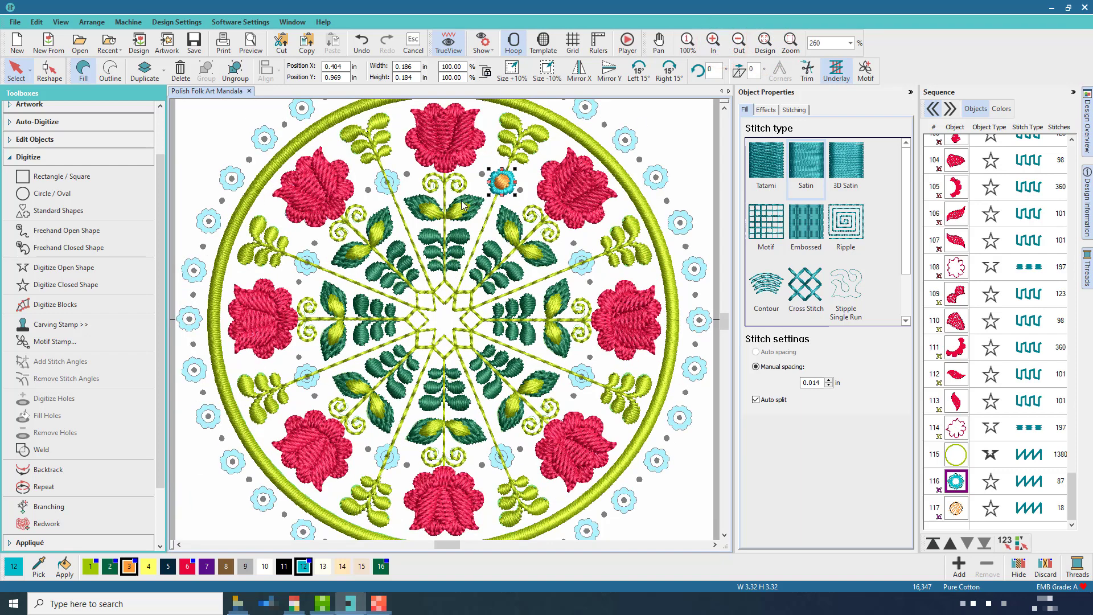
{"action": "left_click", "coordinate": [31, 156]}
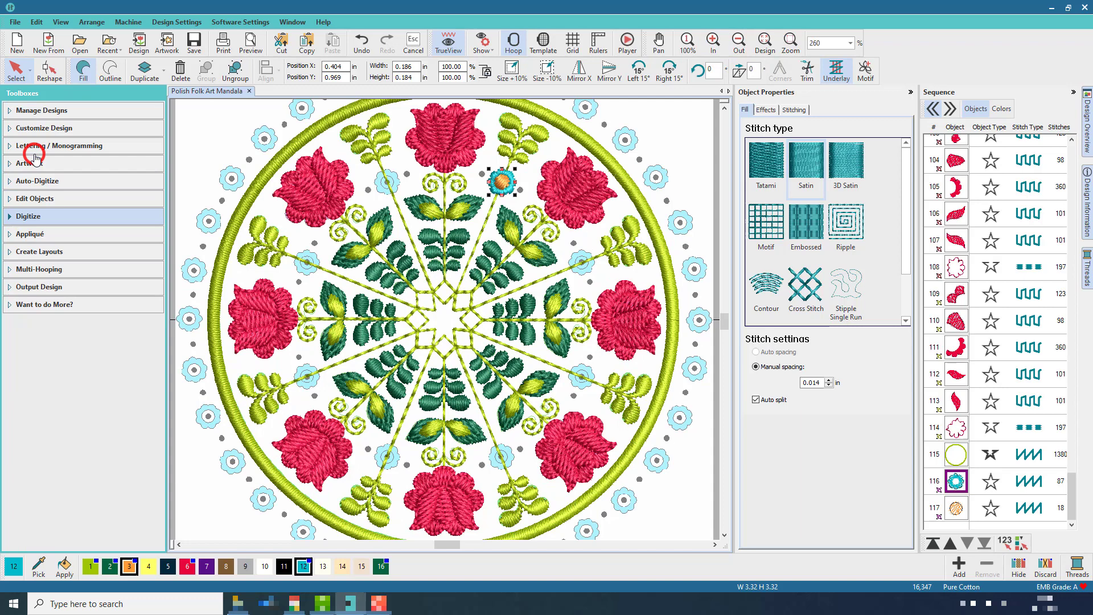
{"action": "left_click", "coordinate": [35, 251]}
{"action": "left_click", "coordinate": [65, 340]}
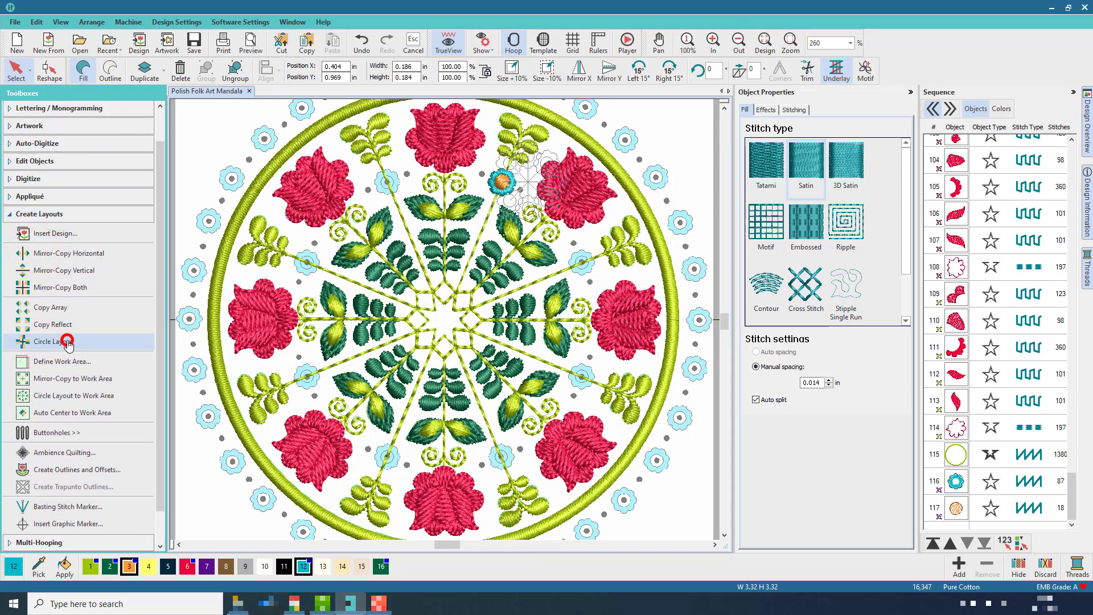